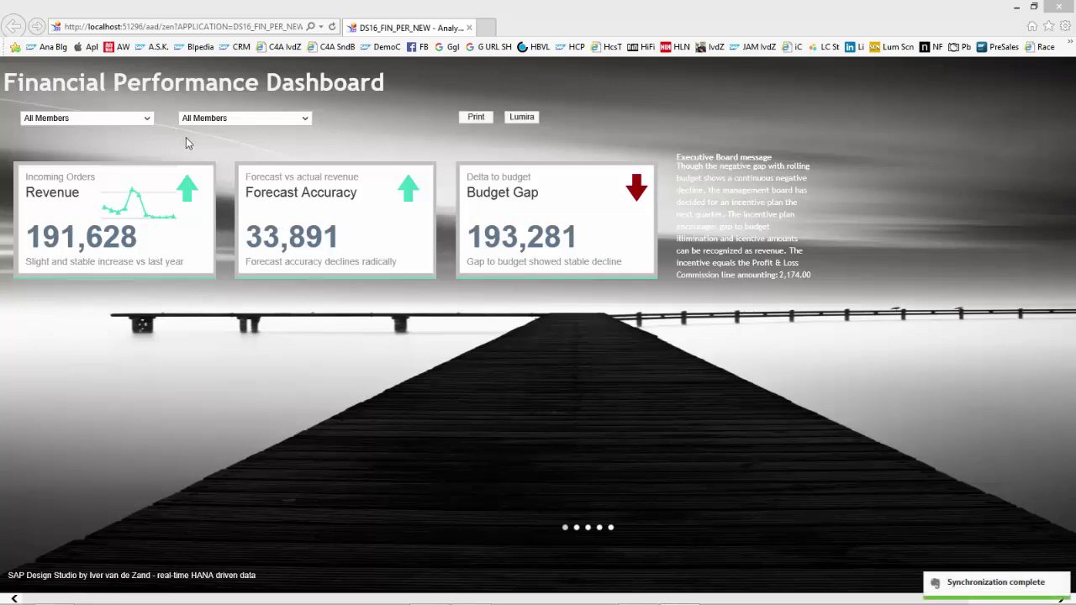
Filter the dashboard by country to Germany, then switch the filter to Italy
left_click(148, 119)
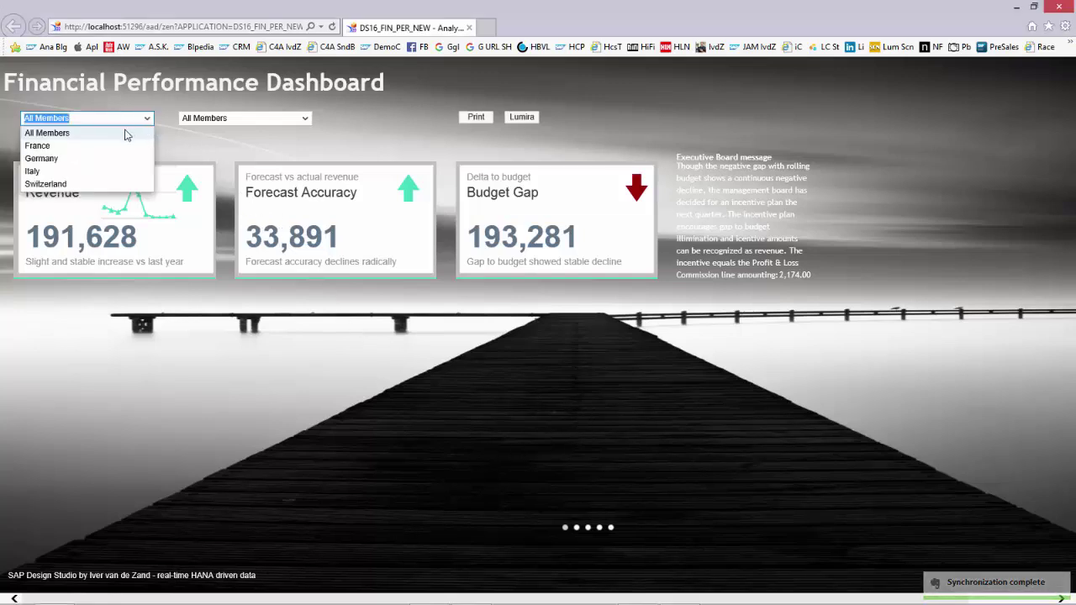
left_click(105, 159)
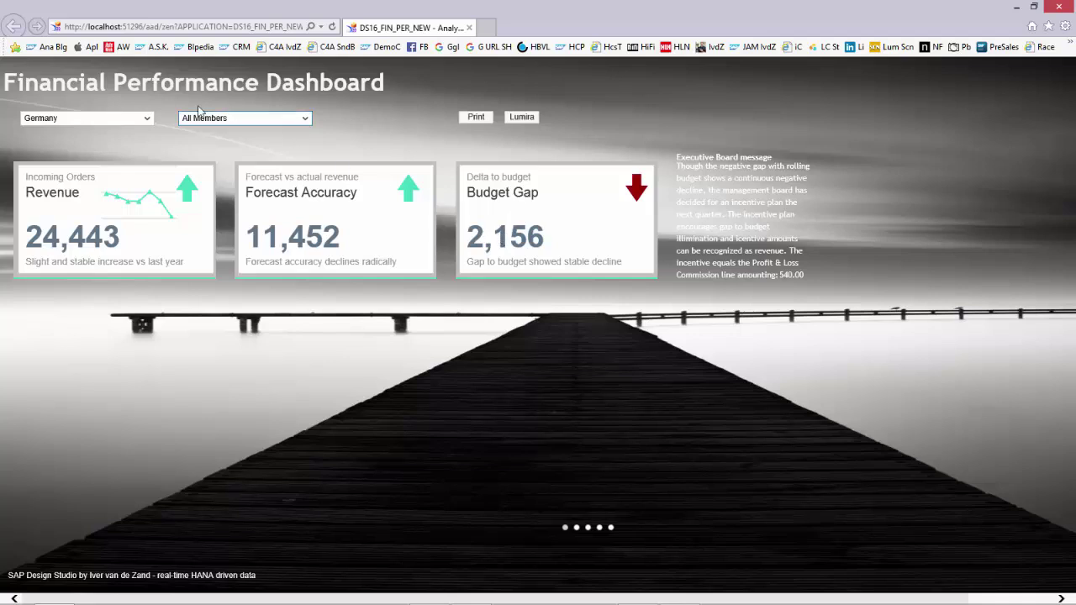
left_click(146, 119)
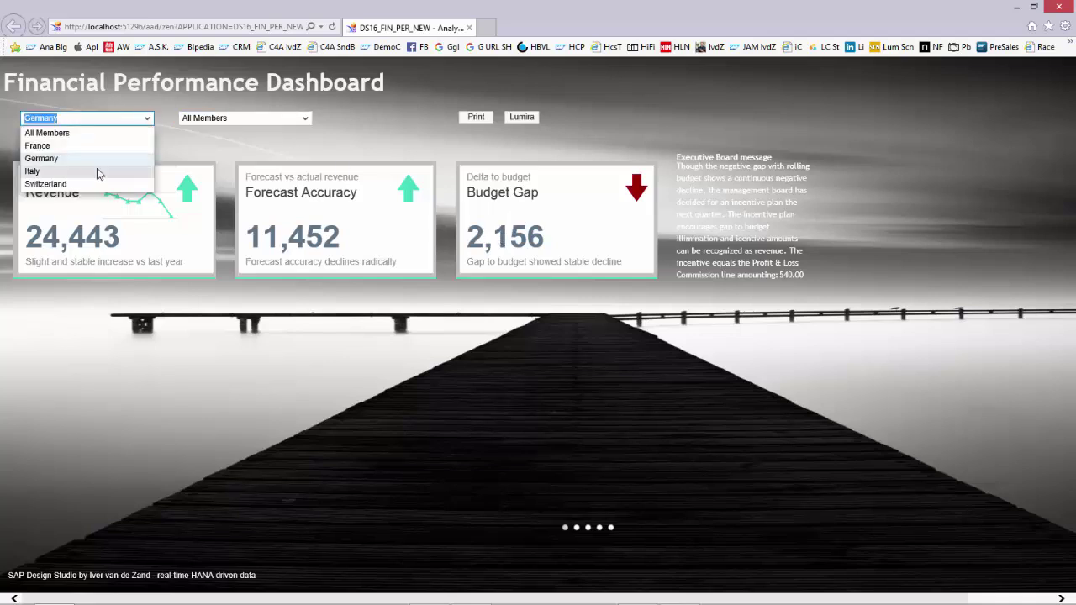
left_click(96, 170)
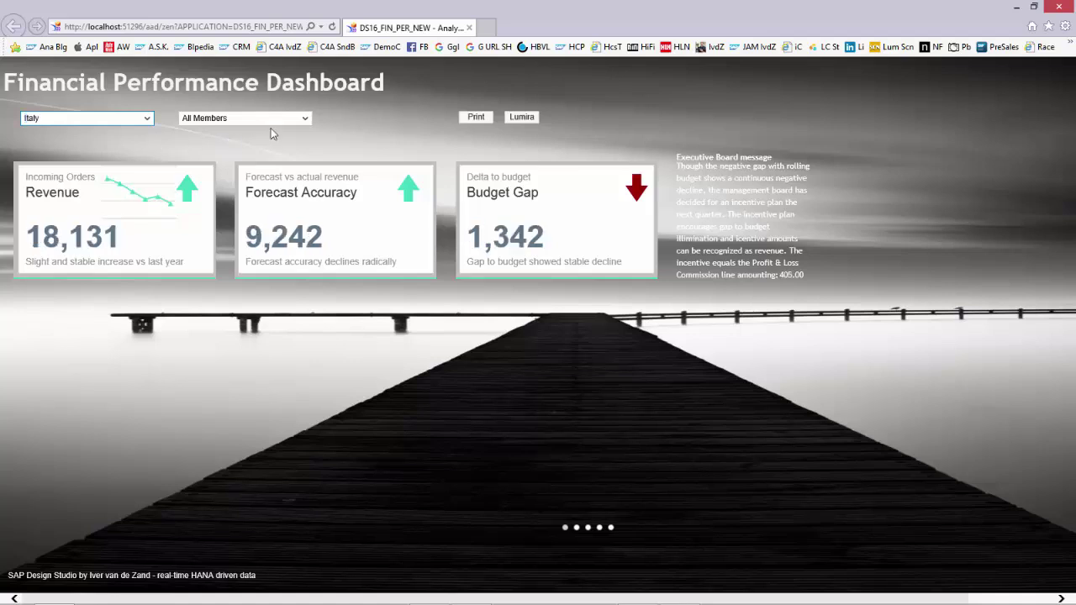
left_click(305, 120)
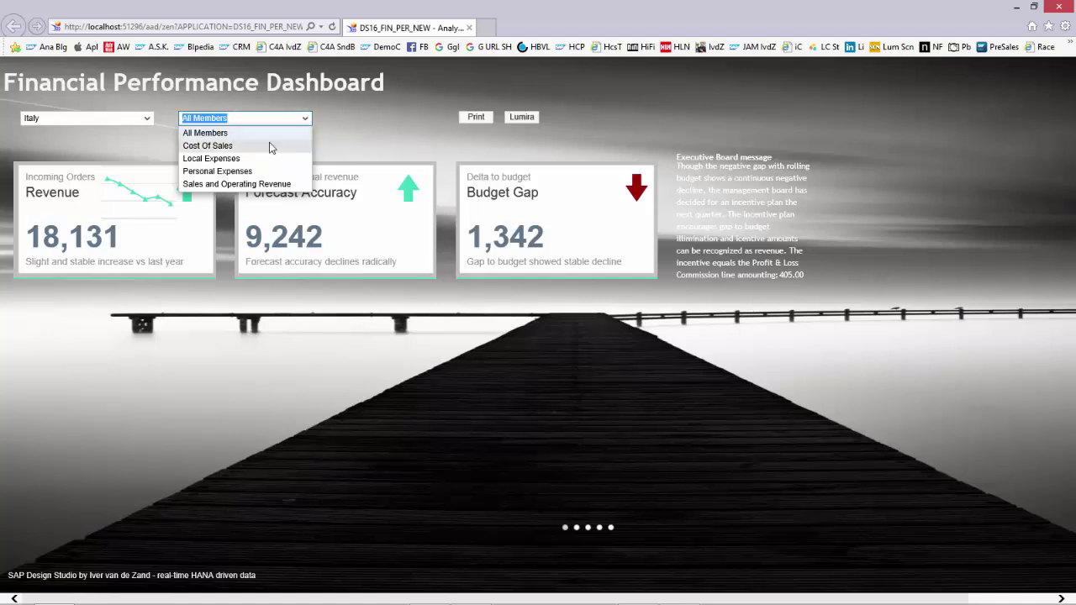
Filter accounts to Cost Of Sales, then Local Expenses, then reset both filters to All Members
left_click(267, 147)
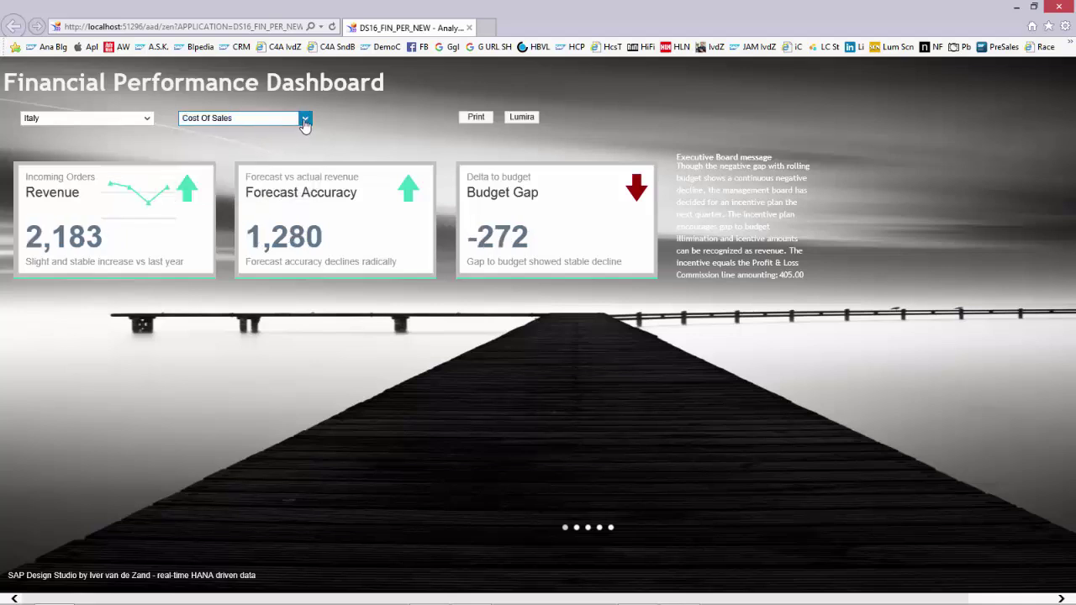
left_click(304, 121)
left_click(253, 161)
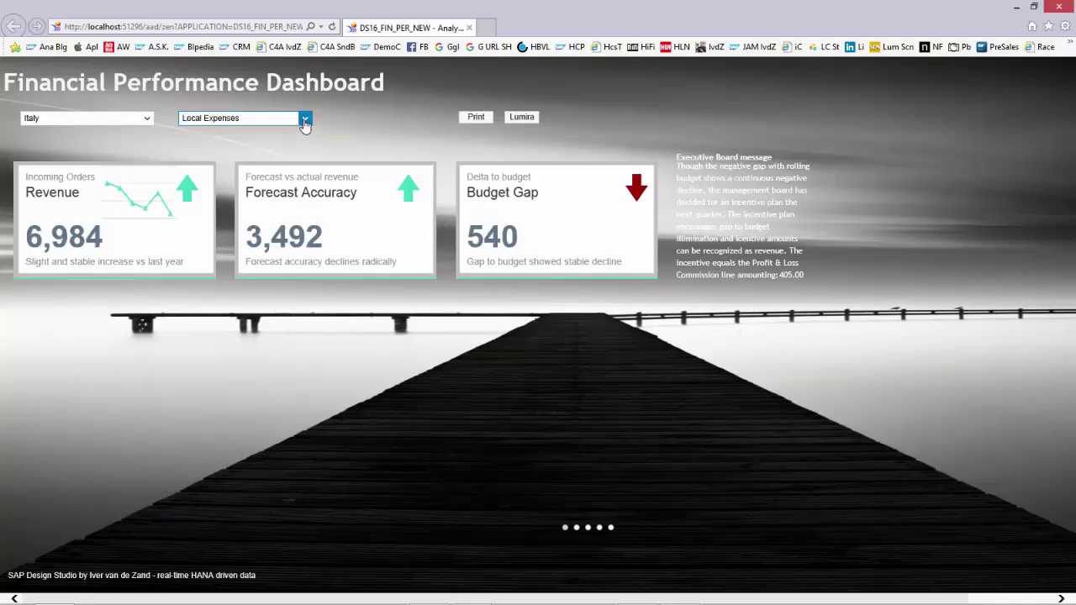
left_click(305, 122)
left_click(200, 132)
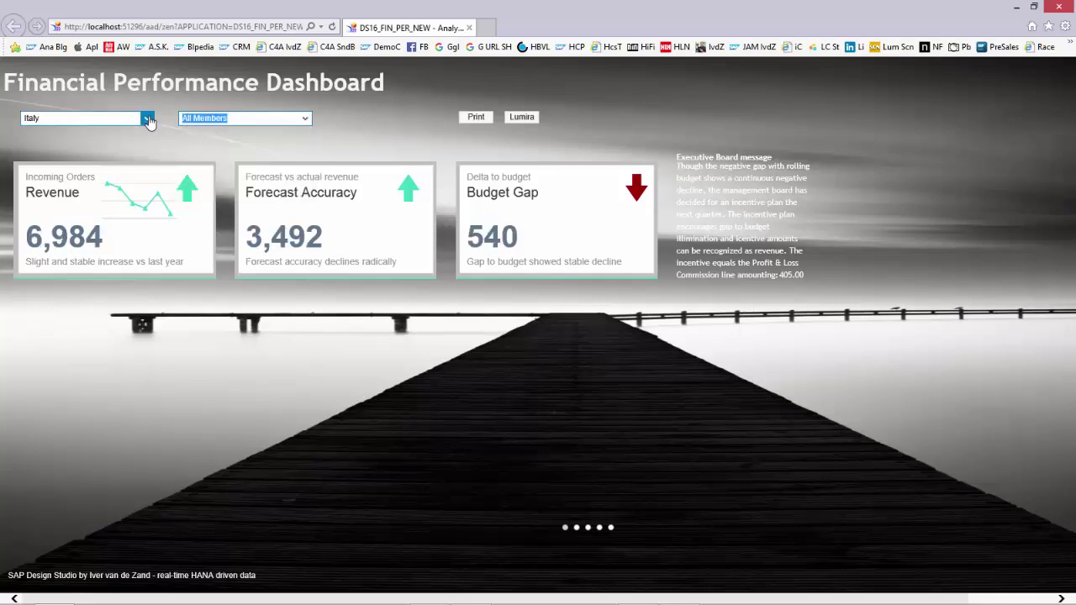
left_click(146, 119)
left_click(134, 132)
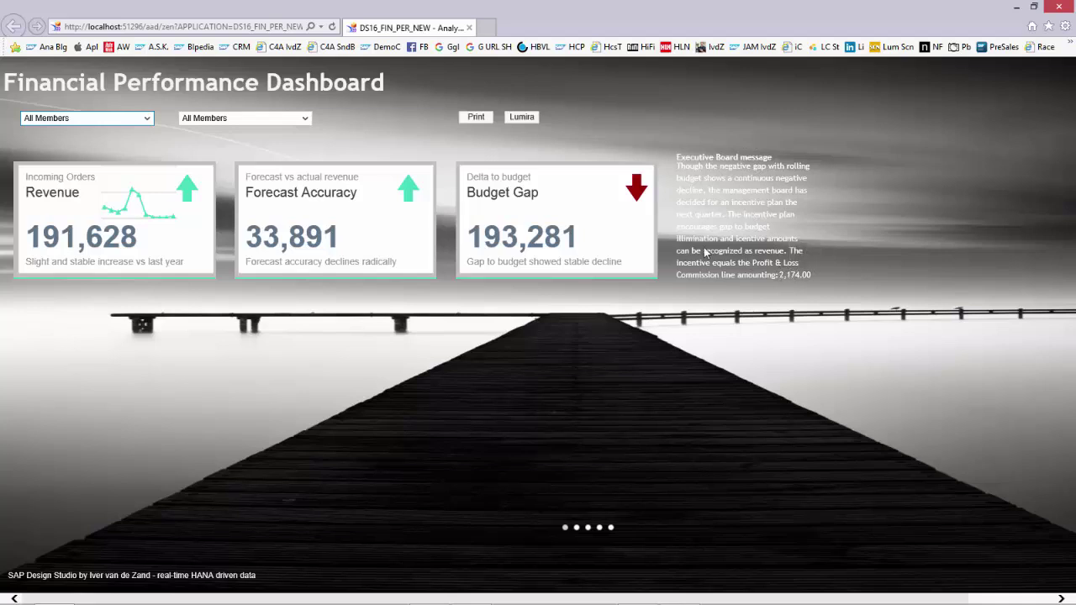
Filter the dashboard to Germany, then reset the country filter to All Members
left_click(141, 116)
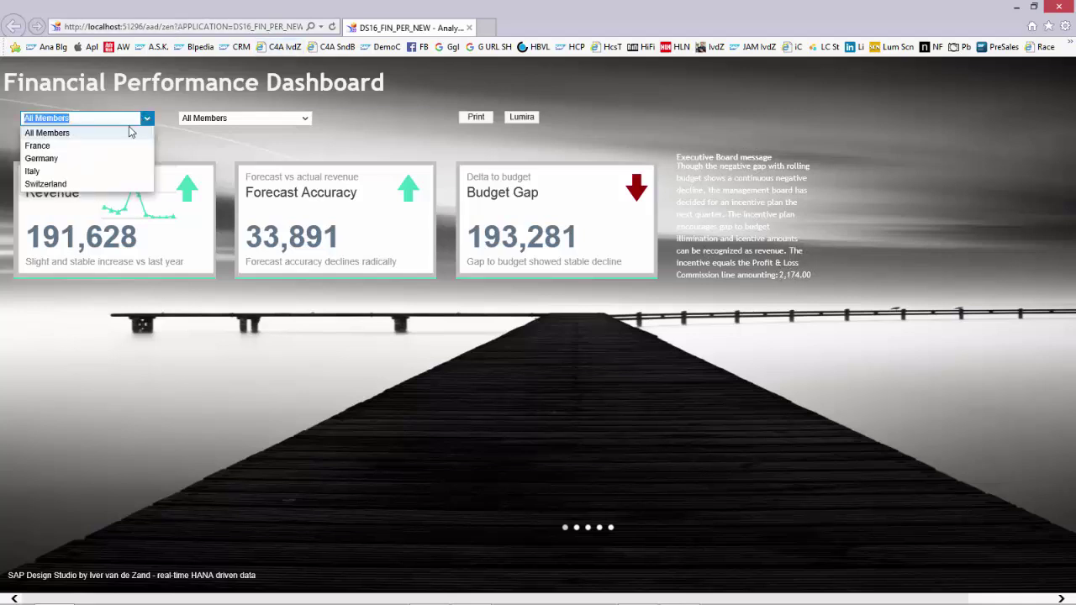
left_click(101, 158)
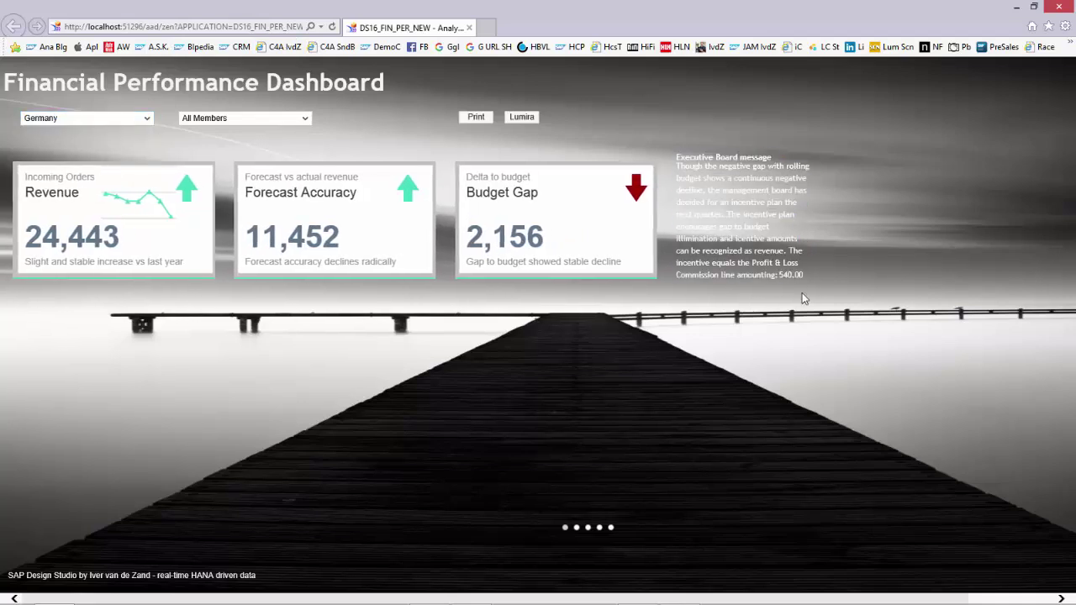
left_click(127, 118)
left_click(144, 119)
left_click(123, 132)
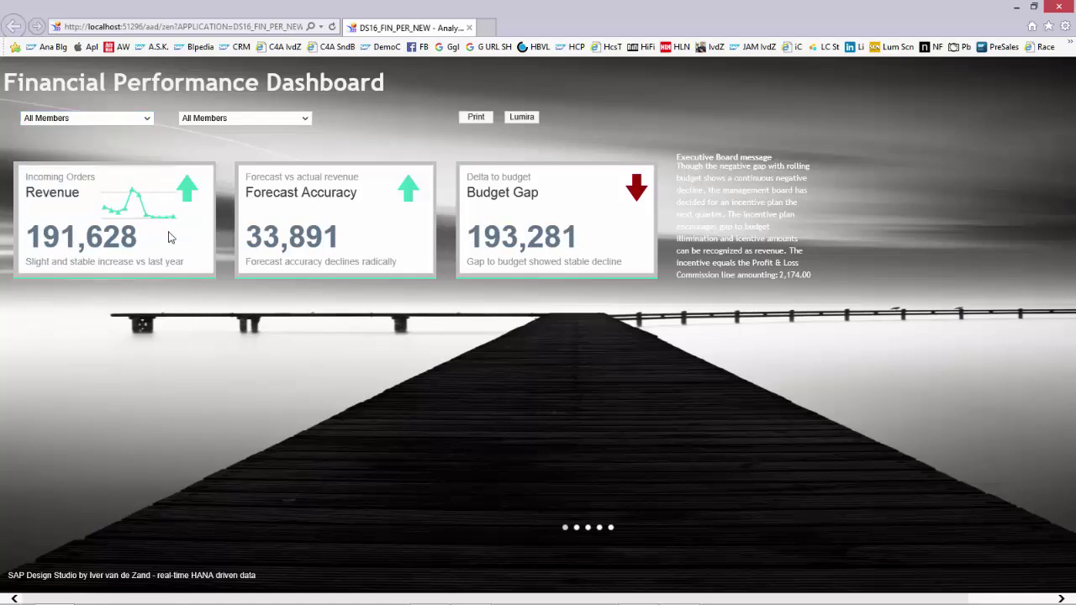
Show the revenue detail charts, select month bars 3, 2 and 7, then clear the selection
left_click(211, 280)
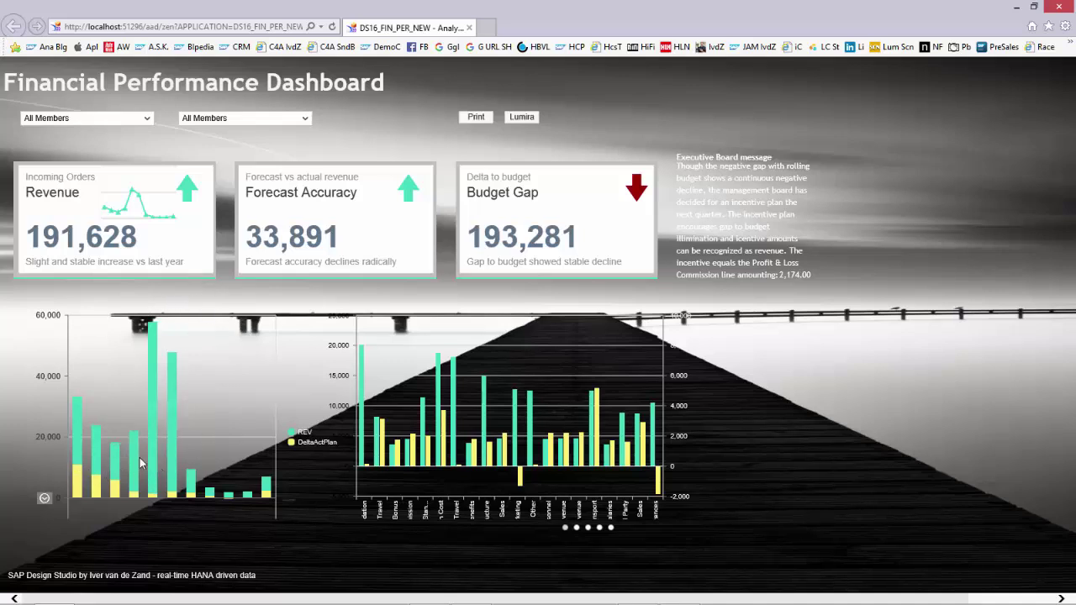
mouse_move(138, 466)
left_click(117, 467)
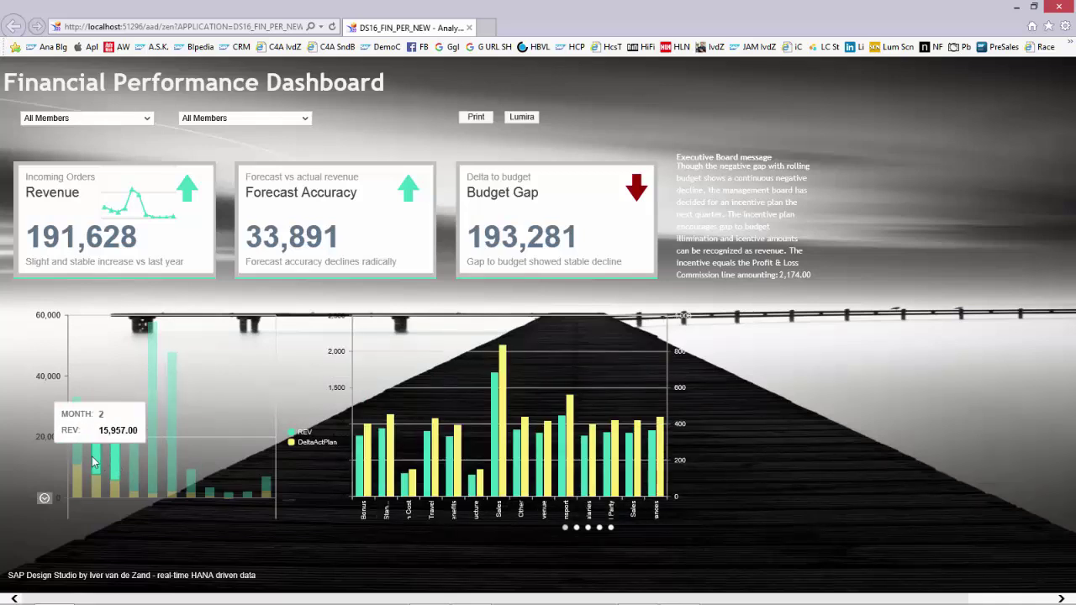
left_click(95, 459)
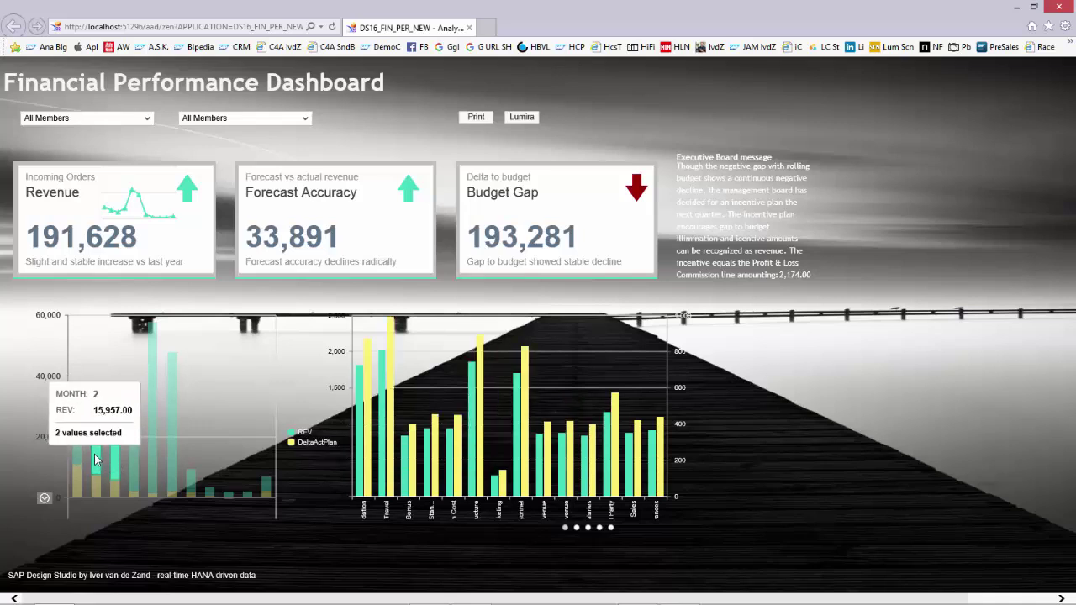
left_click(191, 479)
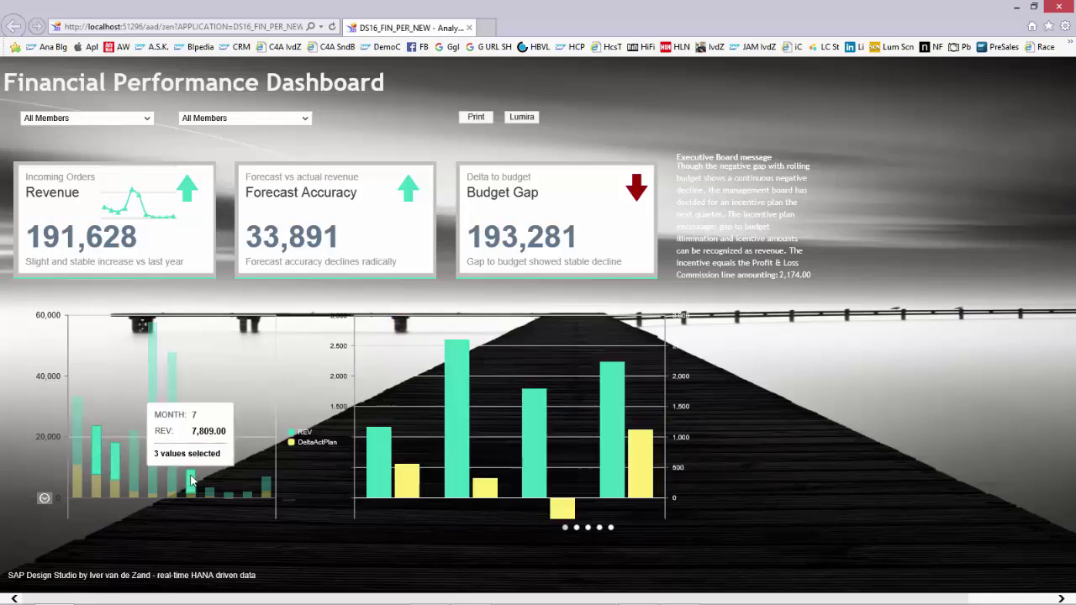
left_click(45, 498)
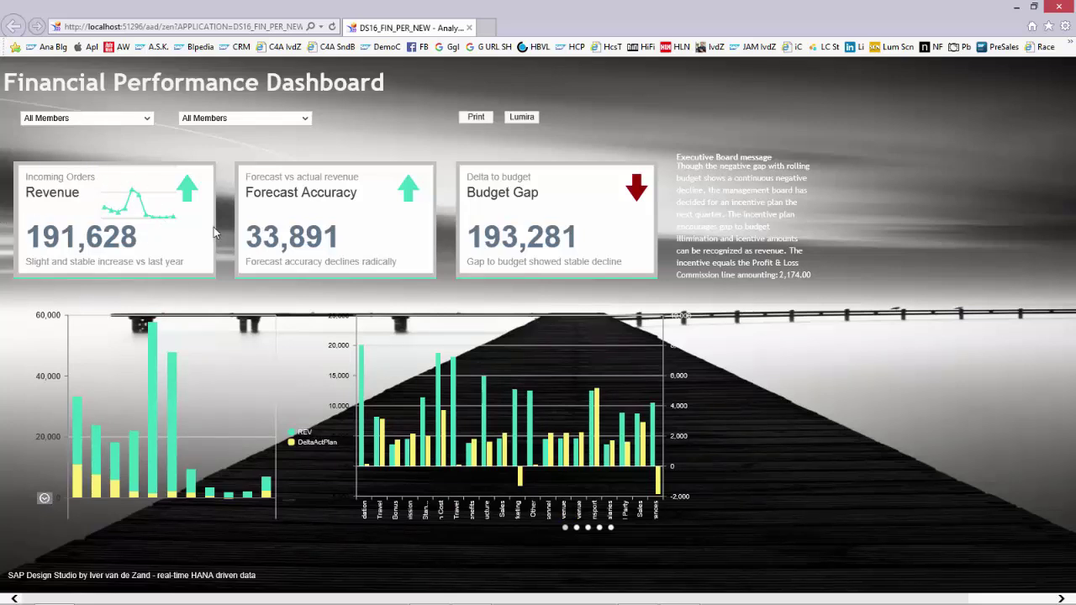
Show the Forecast Accuracy city table of DeltaActPlan and FCSTDELTA values
left_click(375, 217)
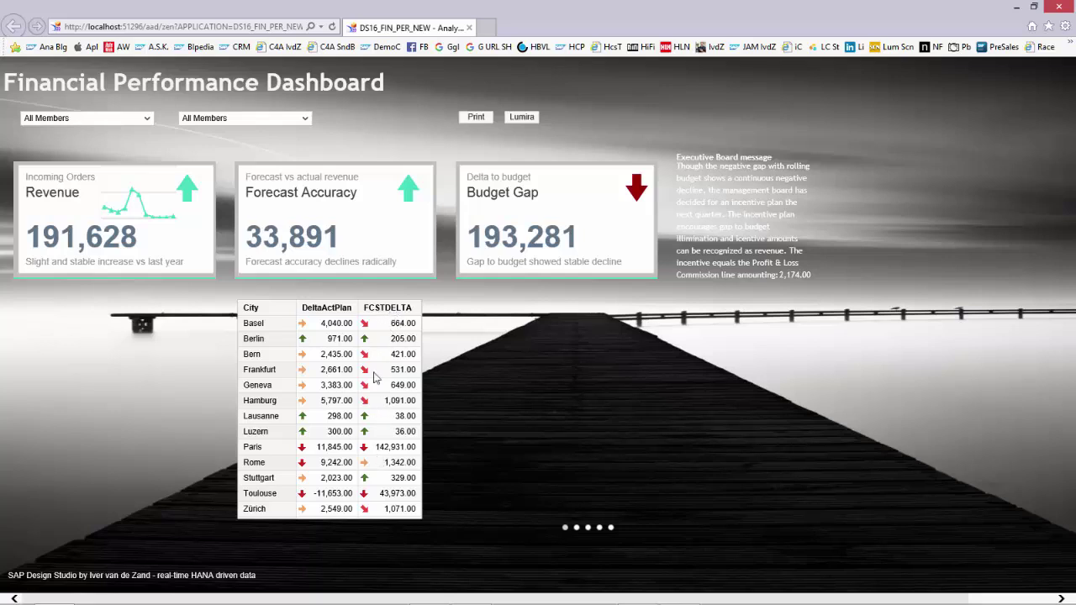
Swap the crosstab's City rows for the MONTH dimension
right_click(261, 374)
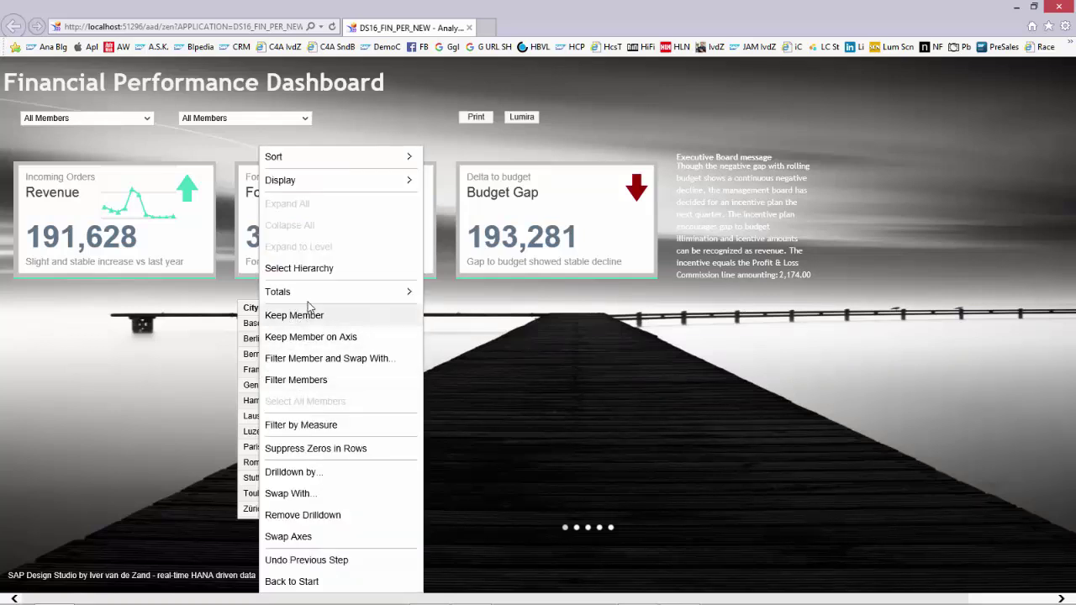
mouse_move(309, 300)
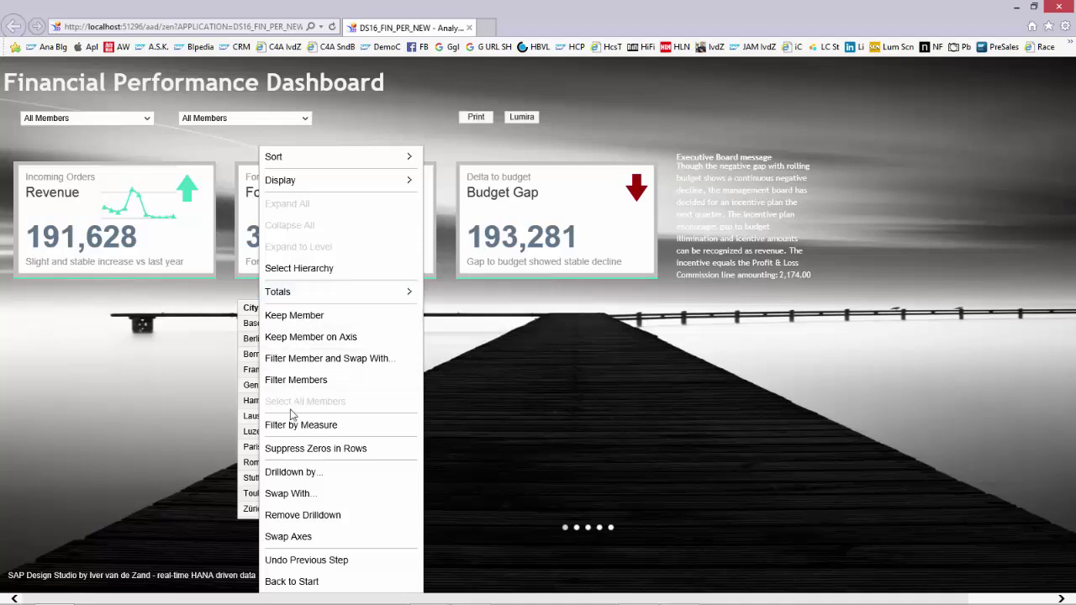
left_click(296, 499)
left_click(597, 323)
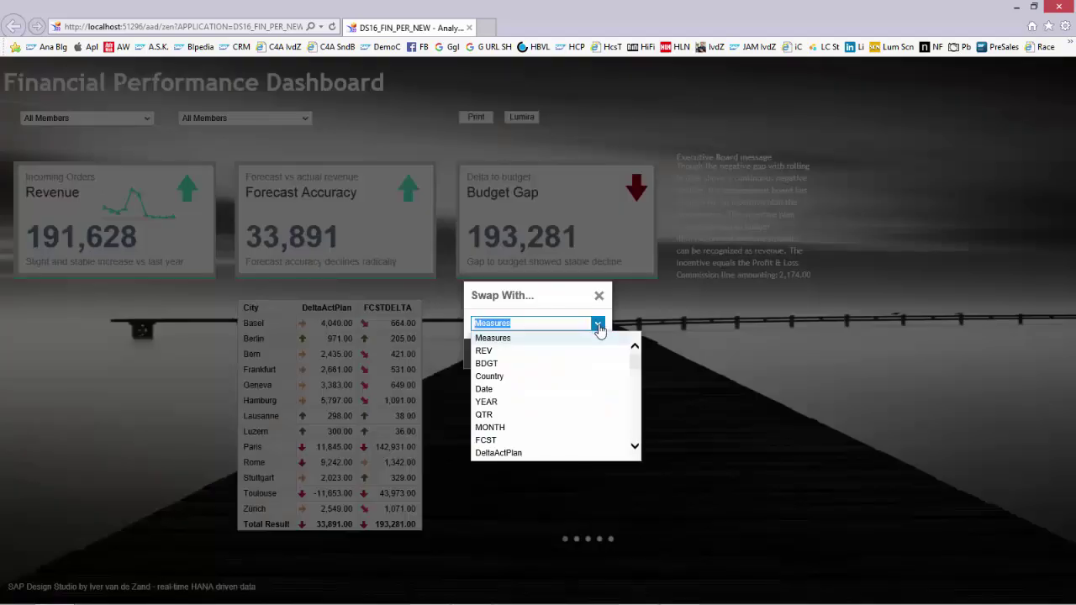
left_click(521, 426)
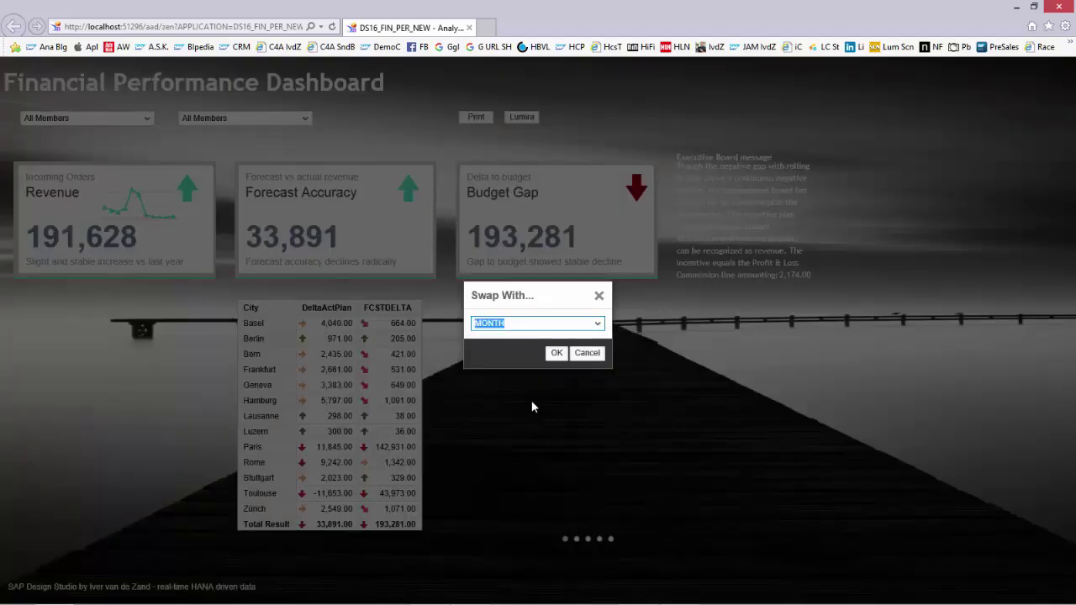
left_click(557, 353)
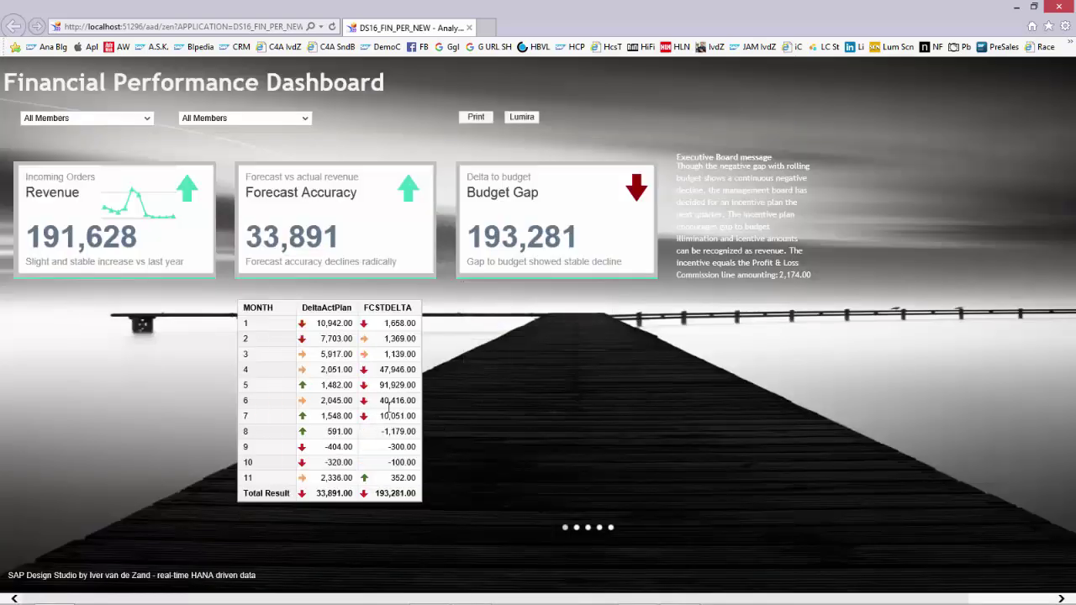
Add a Date drilldown to the month table and scroll to months 4–8
right_click(256, 376)
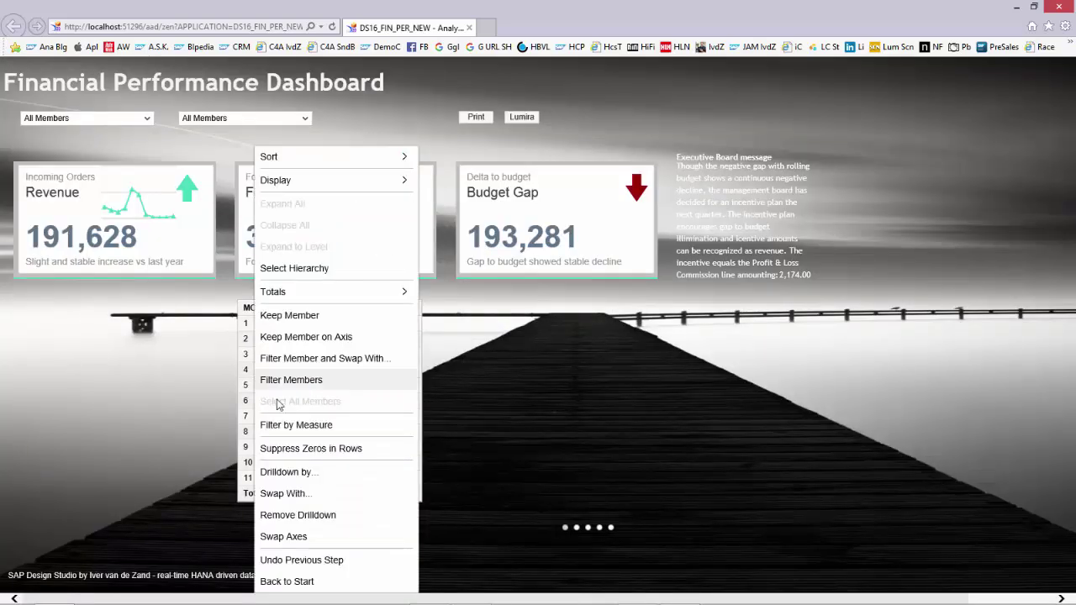
left_click(291, 471)
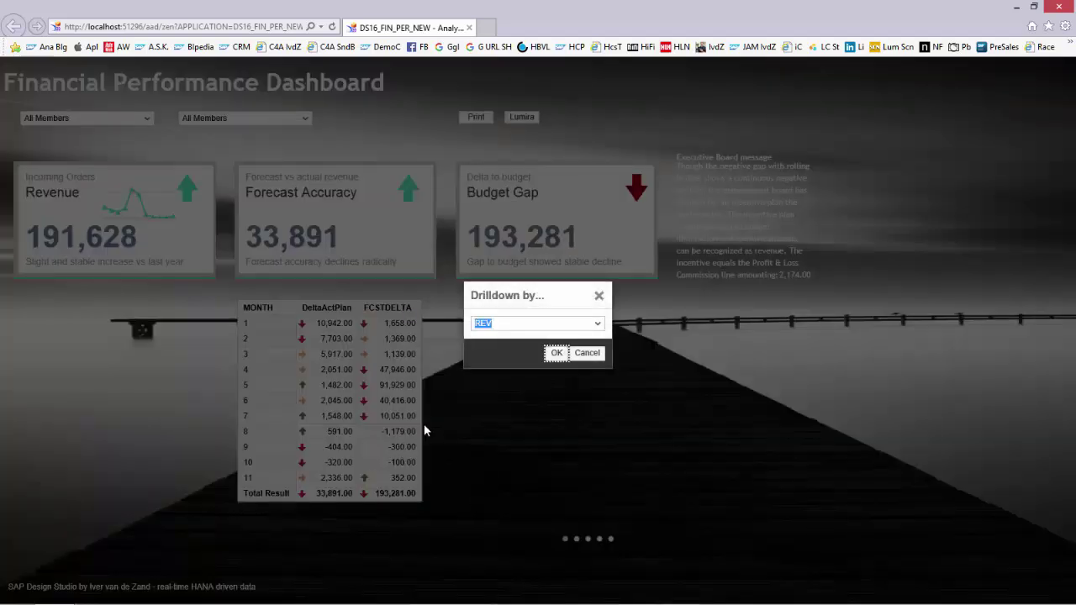
left_click(596, 323)
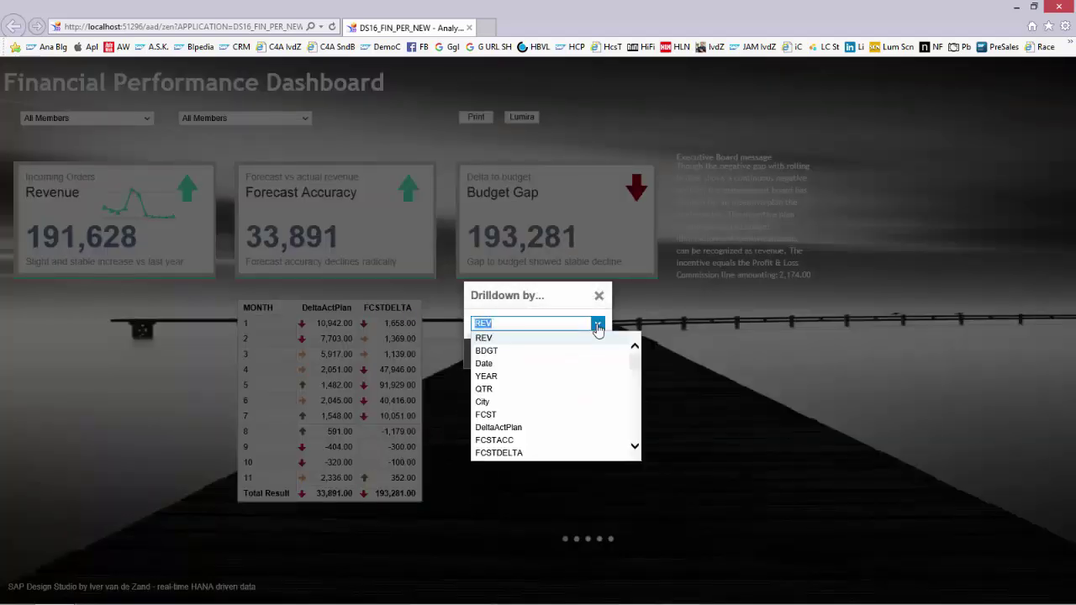
left_click(512, 363)
left_click(557, 354)
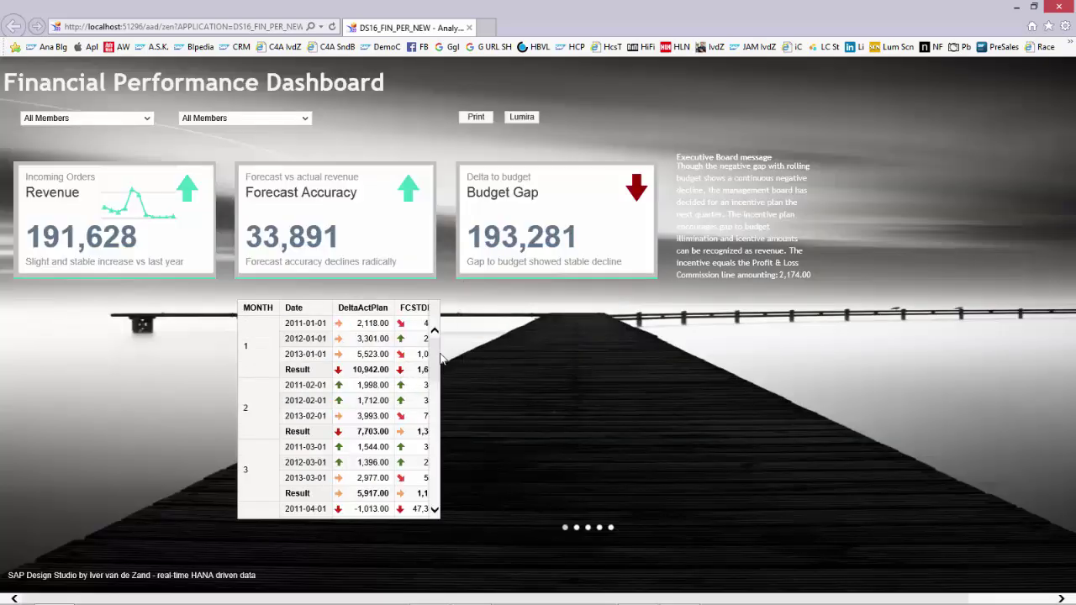
left_click_drag(437, 415, 435, 378)
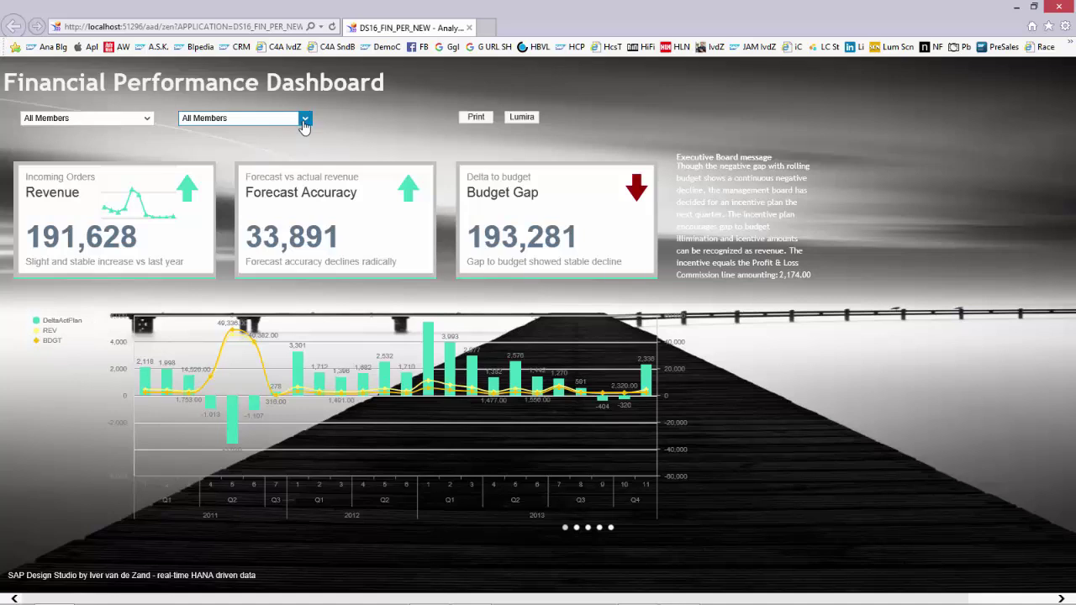
Set the P&L group filter to Personal Expenses, giving KPIs 20,218, 9,661 and 42,212
left_click(302, 118)
left_click(244, 172)
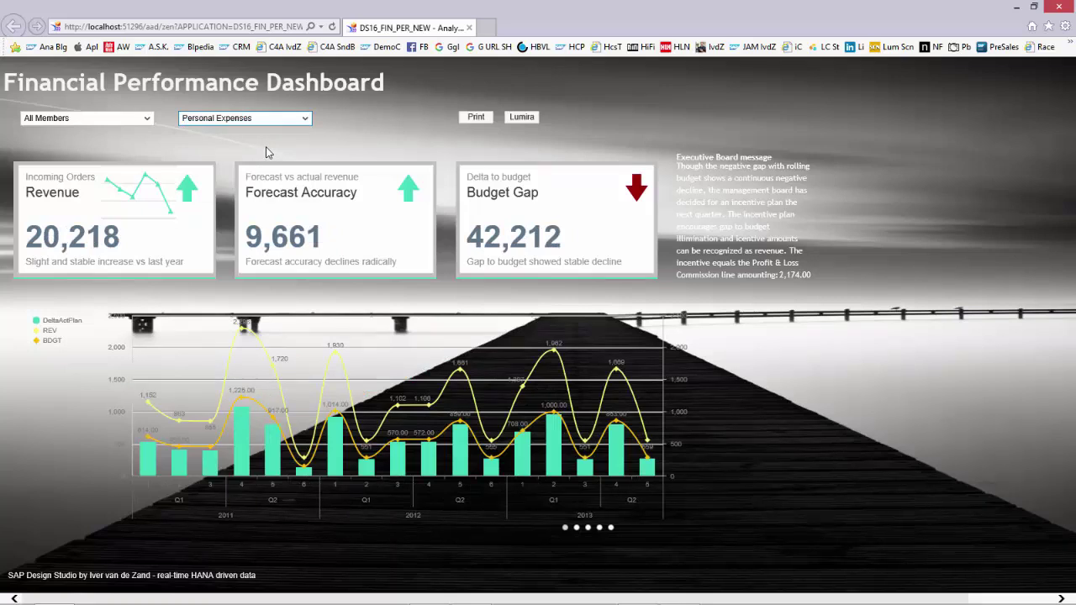
mouse_move(430, 450)
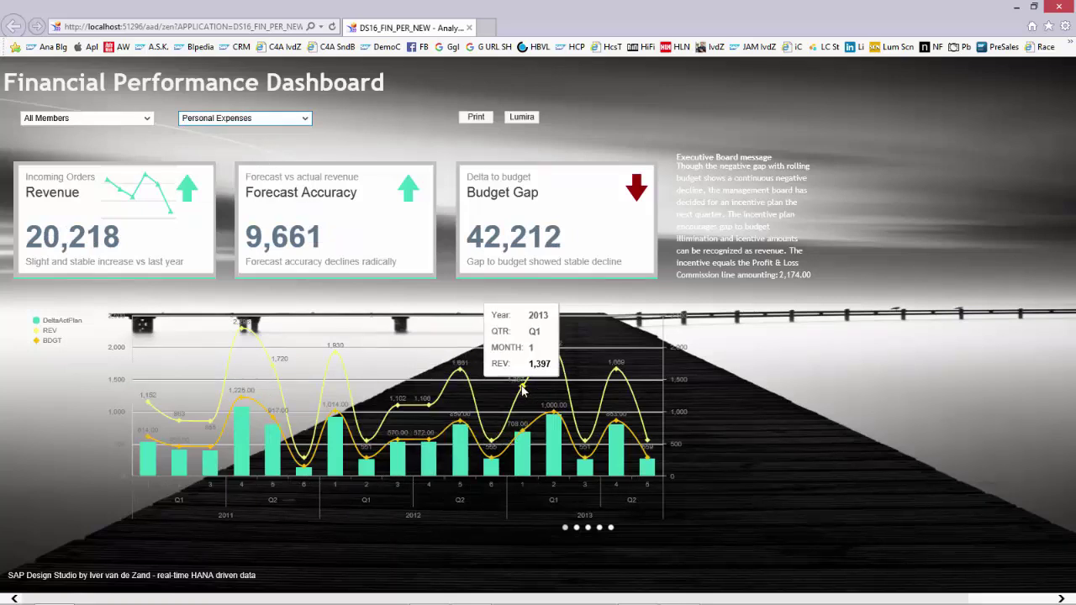
Reset the P&L group filter to All Members and advance to the pie and heatmap page
left_click(305, 119)
left_click(285, 133)
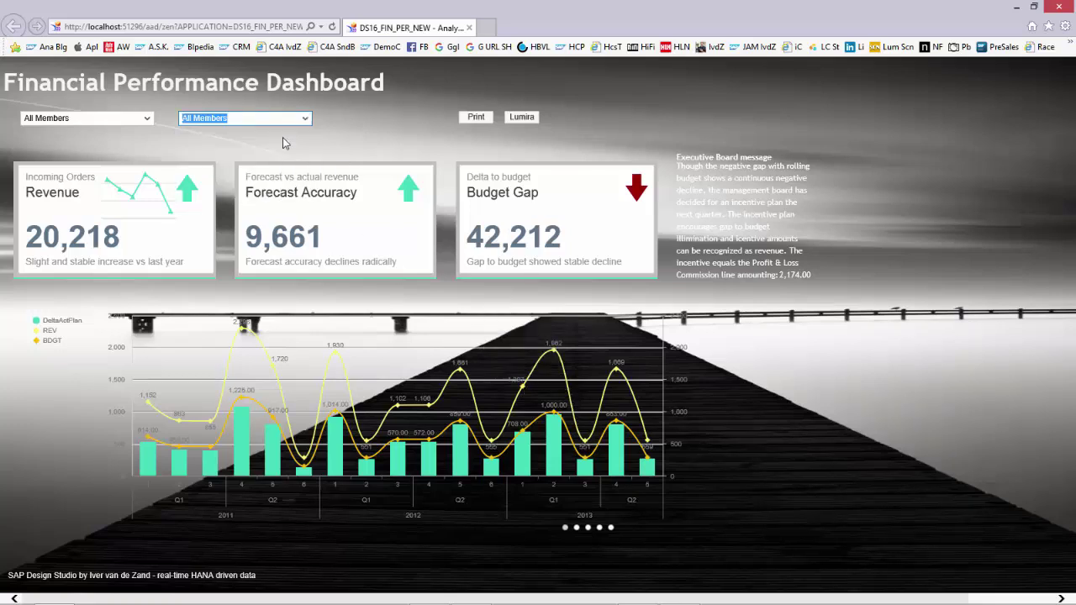
left_click(577, 528)
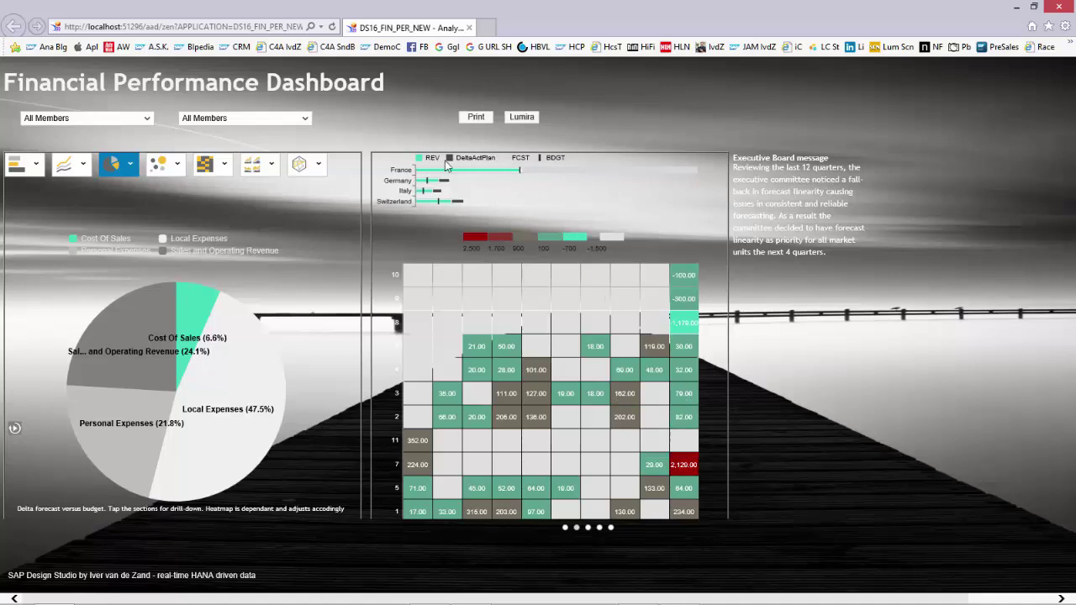
mouse_move(648, 278)
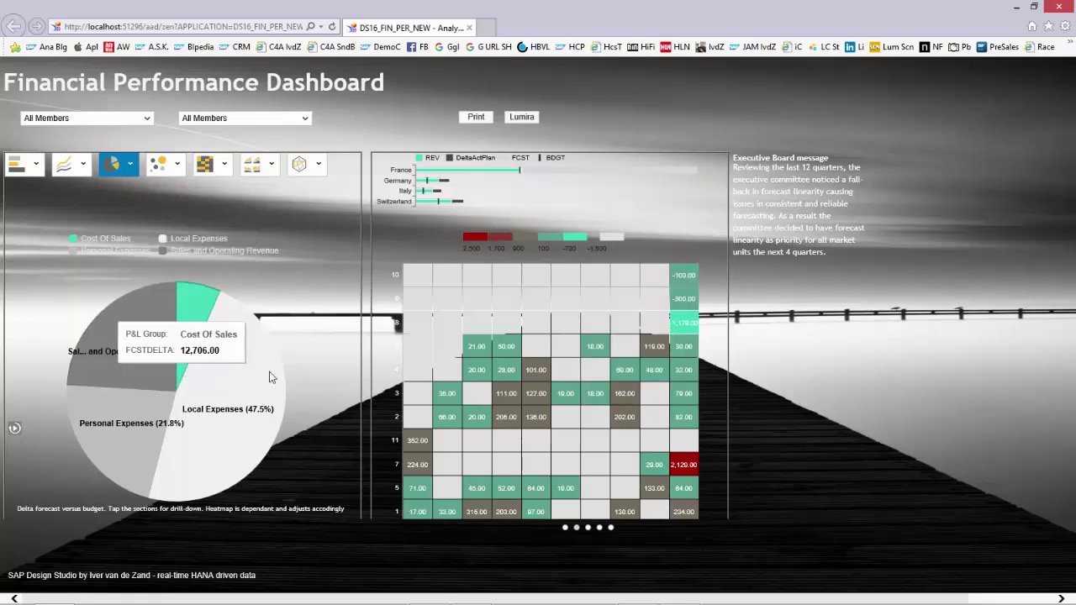
mouse_move(171, 340)
mouse_move(135, 325)
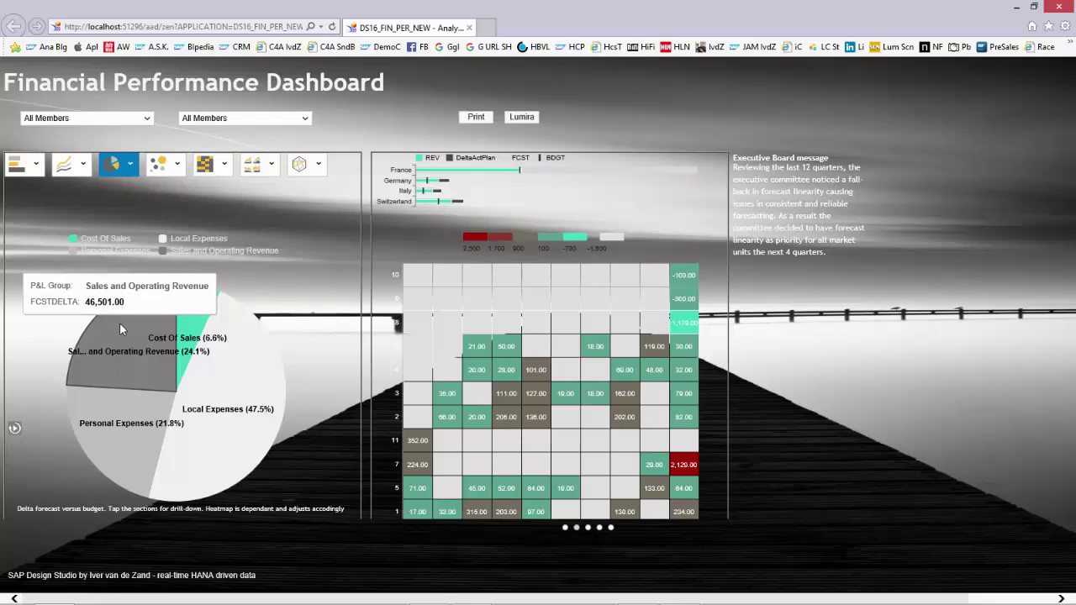
left_click(119, 322)
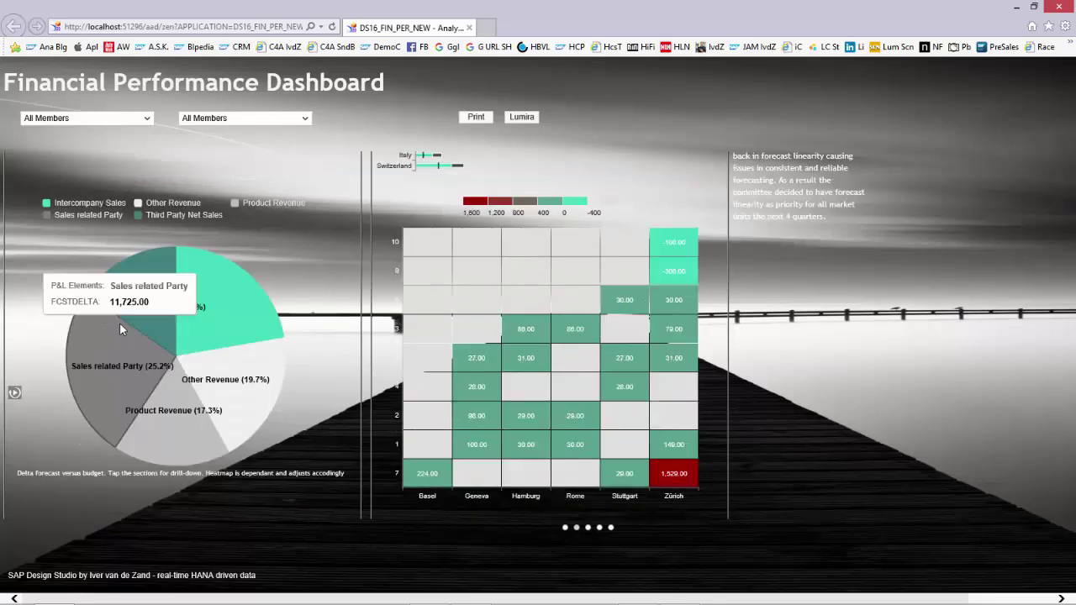
mouse_move(143, 308)
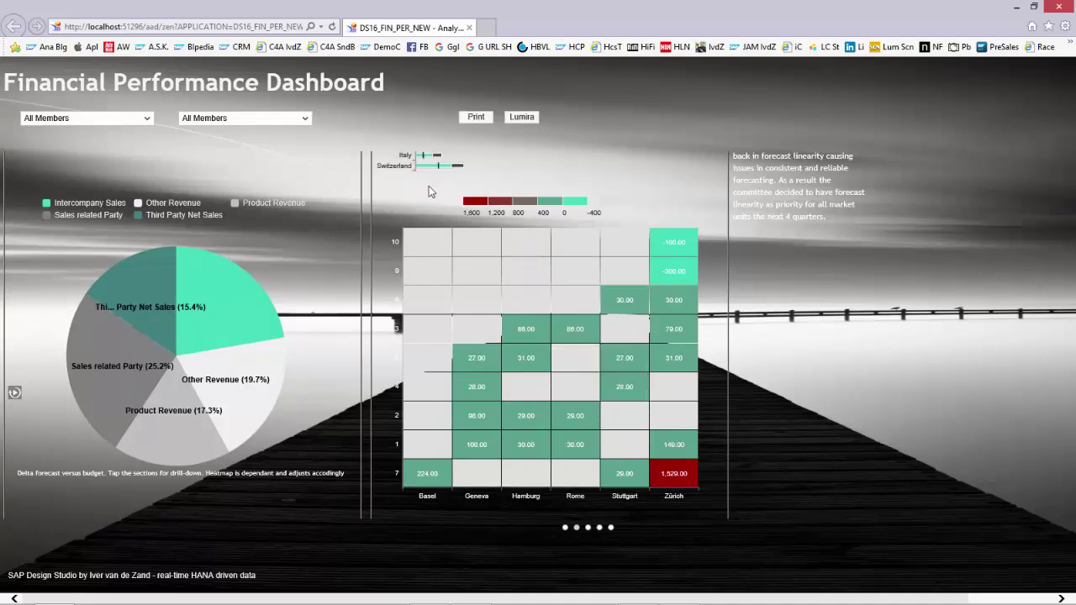
left_click(14, 396)
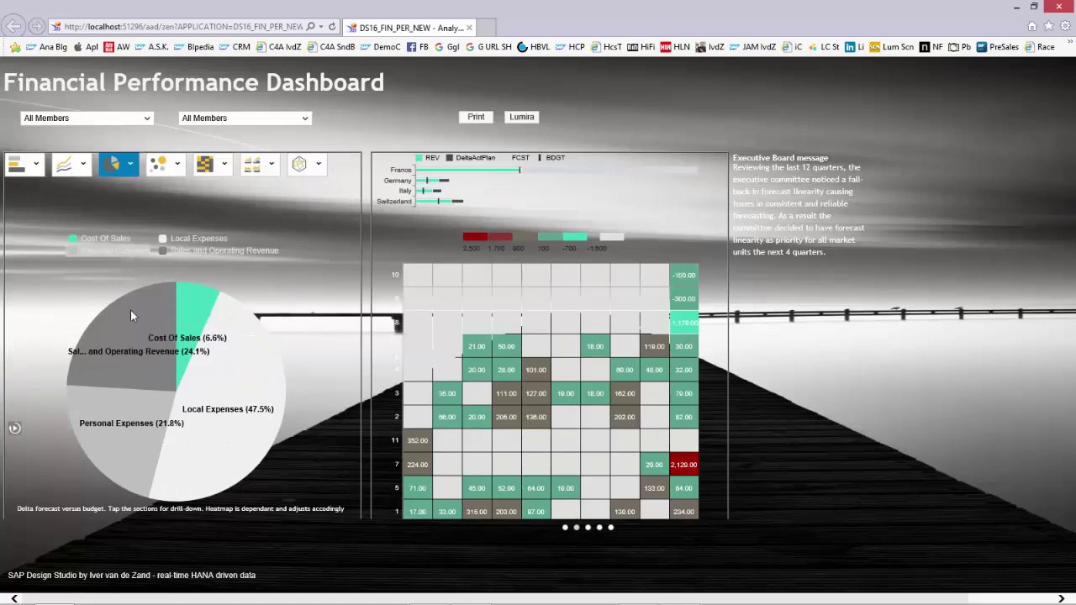
left_click(38, 171)
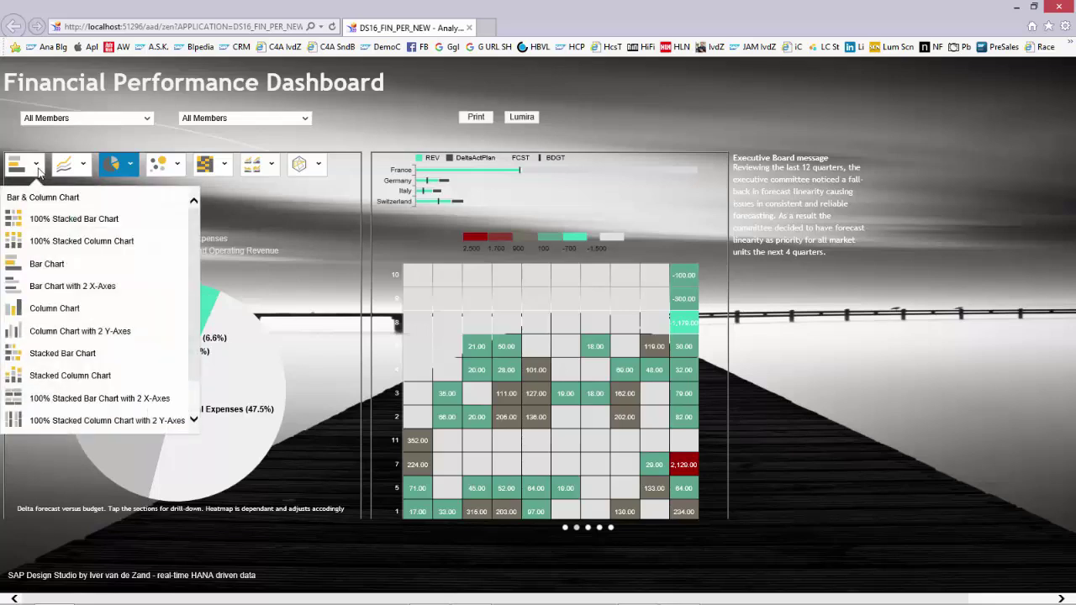
left_click(84, 164)
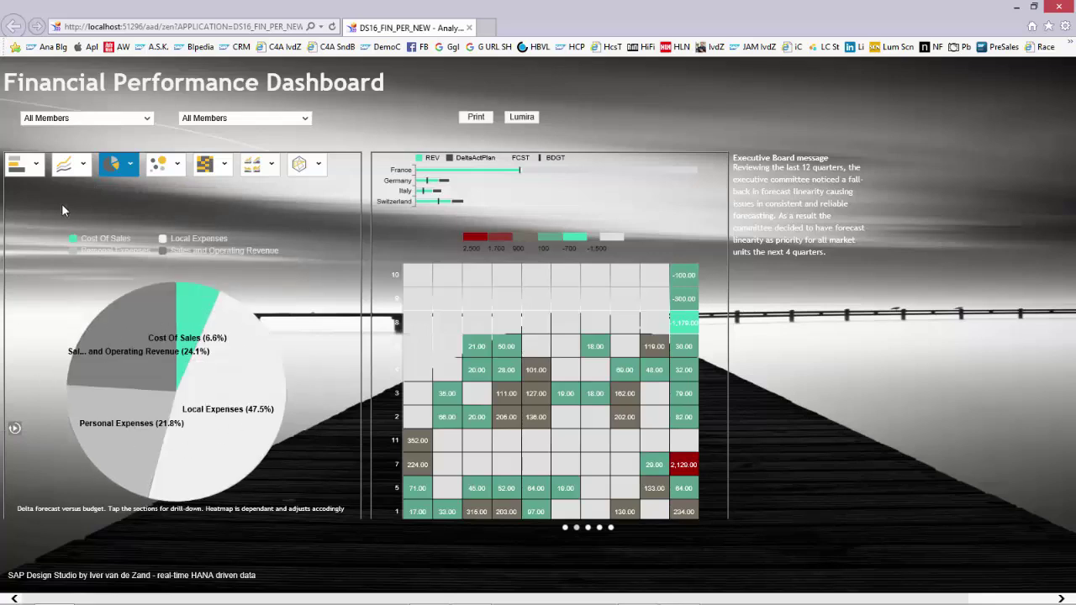
Show P&L groups as a bar chart, try radar, then return to bars and list bar types
left_click(17, 166)
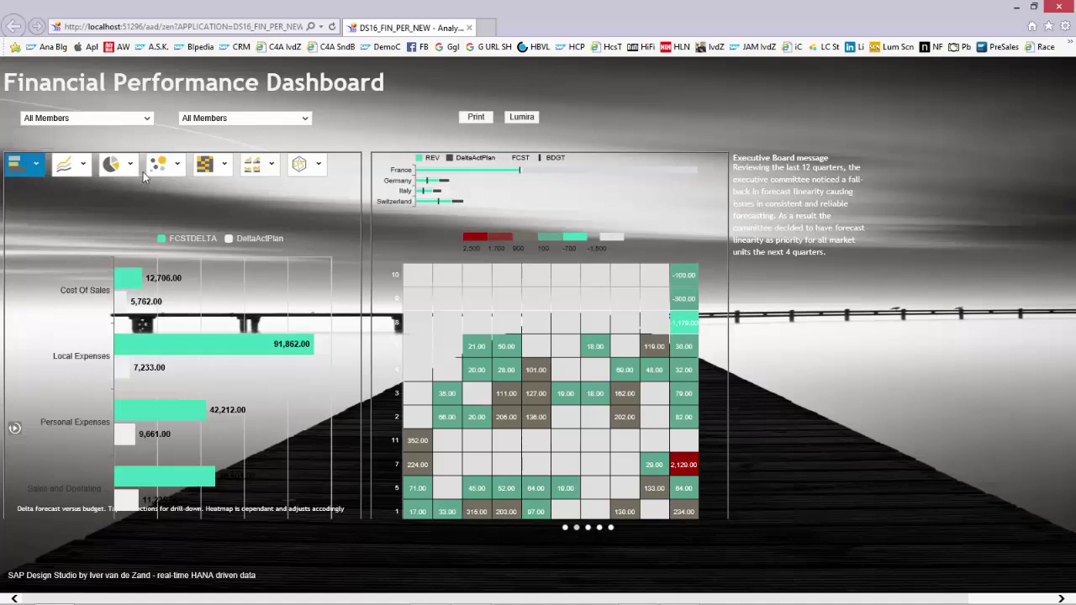
left_click(299, 167)
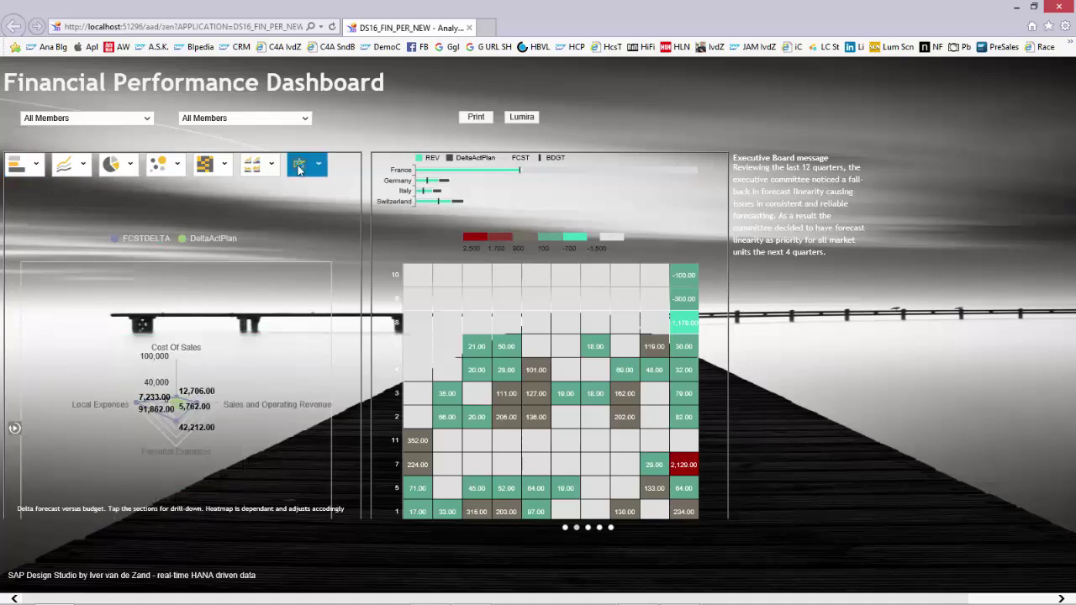
left_click(17, 167)
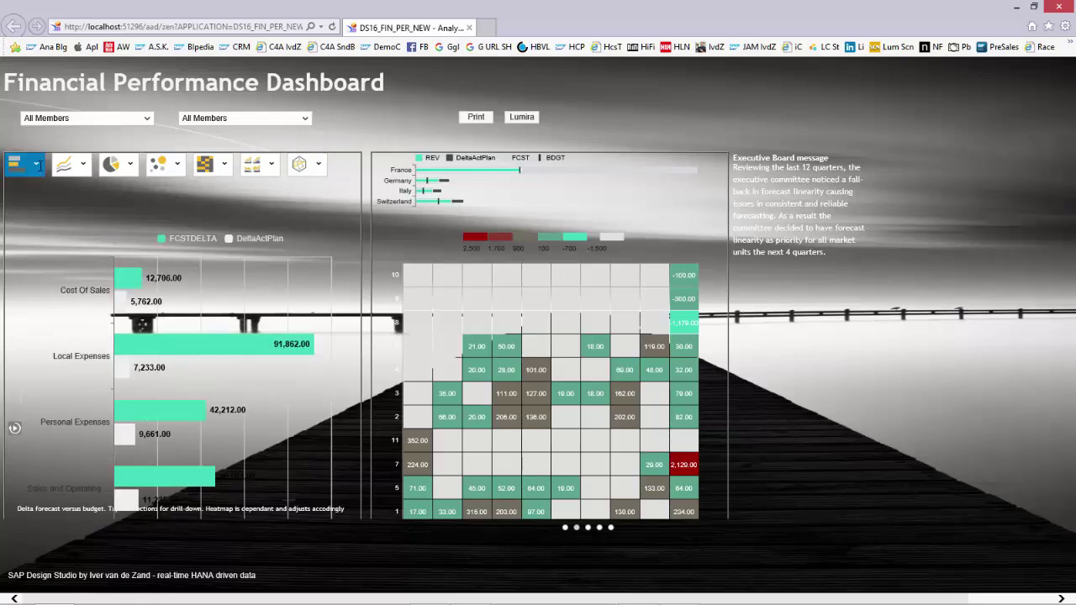
left_click(37, 165)
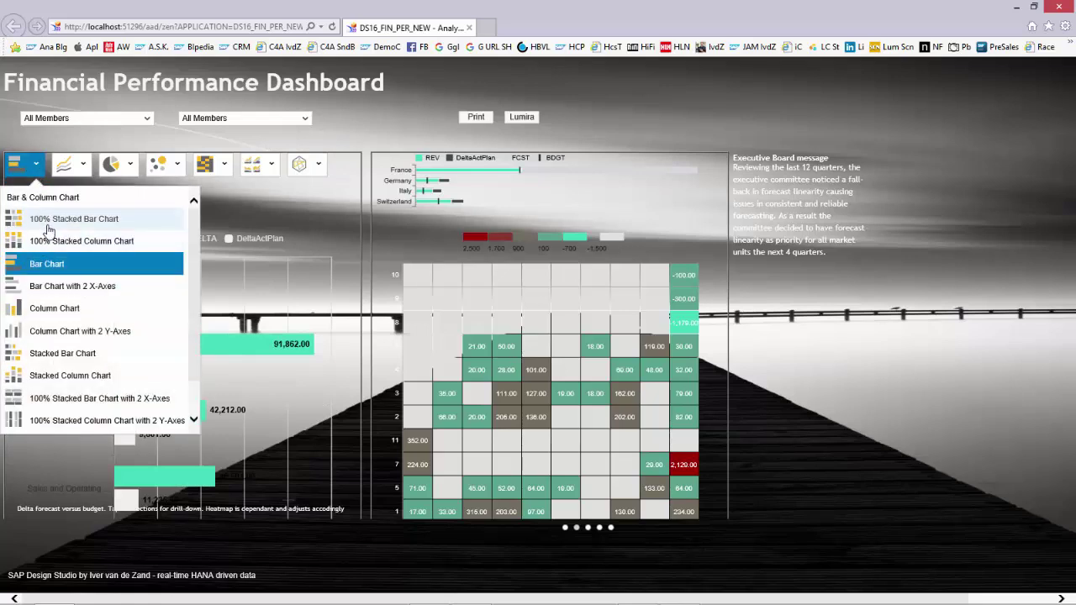
Change the chart to a stacked bar chart and drill into the Local Expenses bar
left_click(54, 353)
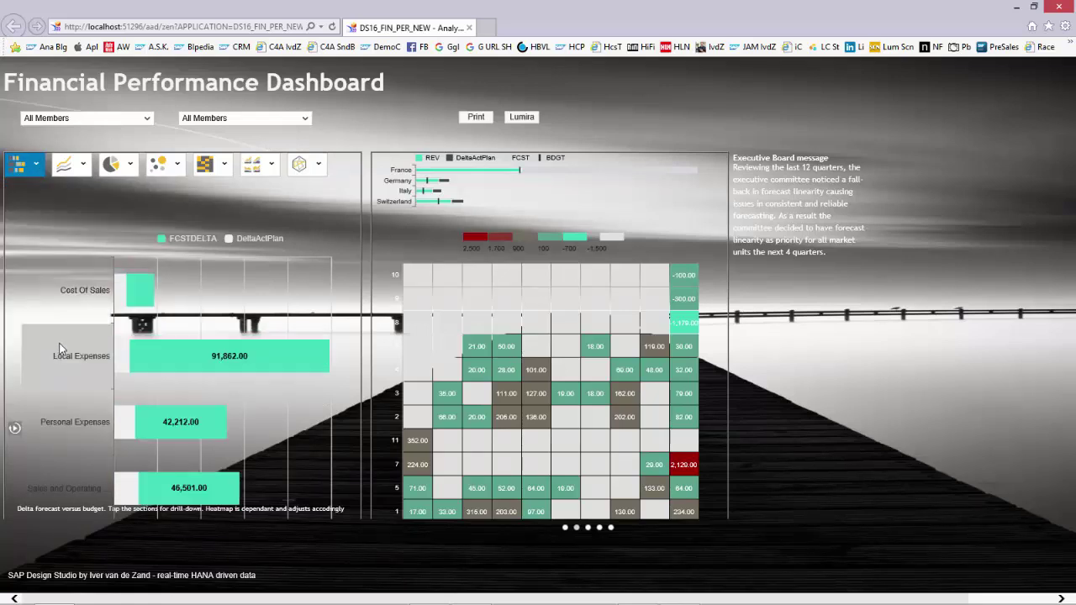
mouse_move(181, 360)
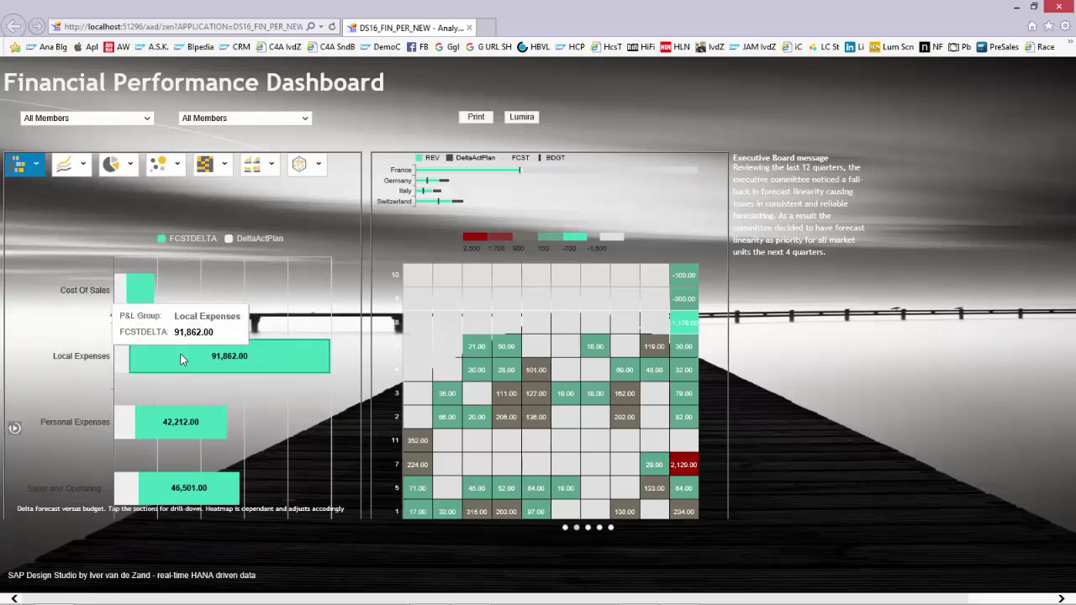
left_click(181, 360)
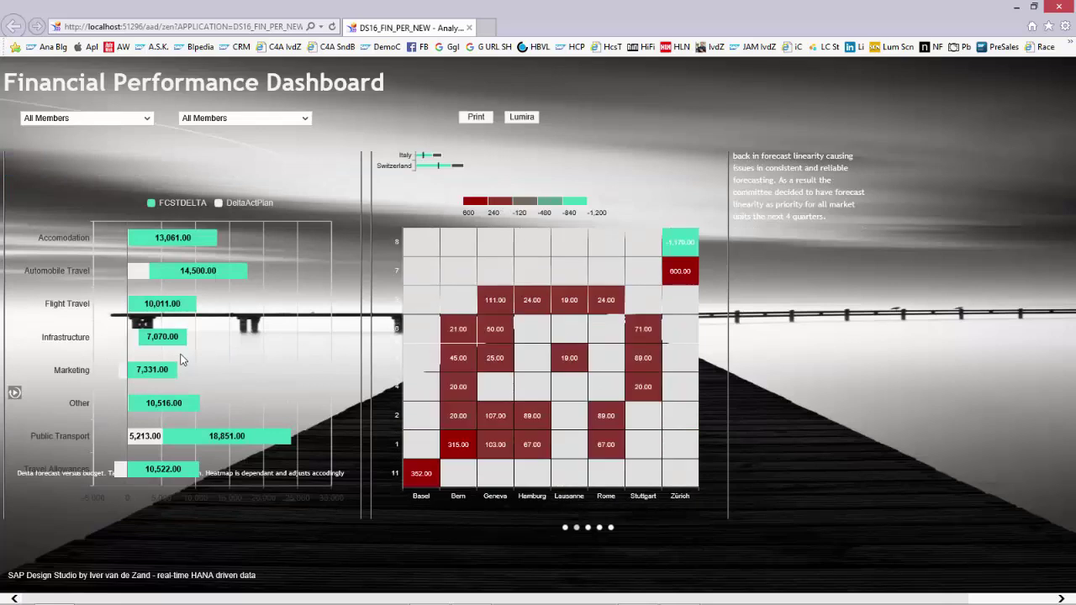
Filter the dashboard by country to Italy
left_click(304, 118)
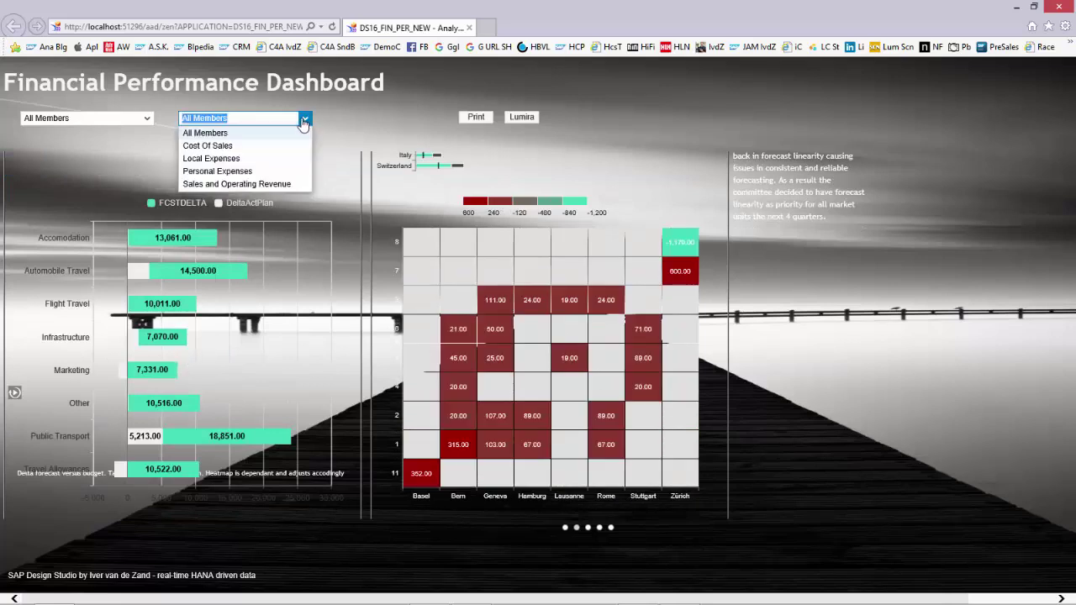
left_click(146, 119)
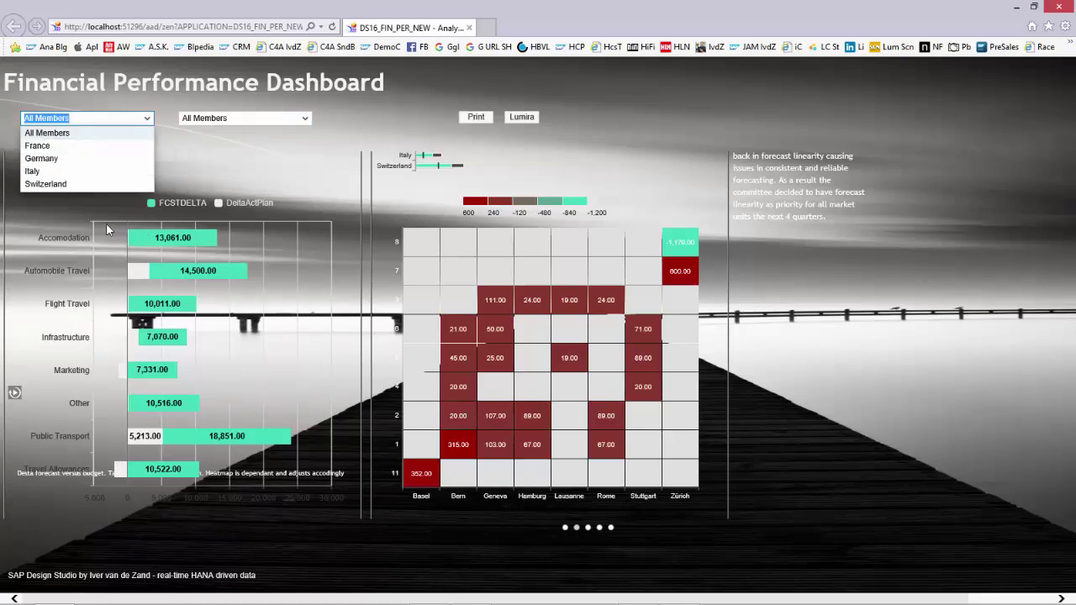
left_click(38, 170)
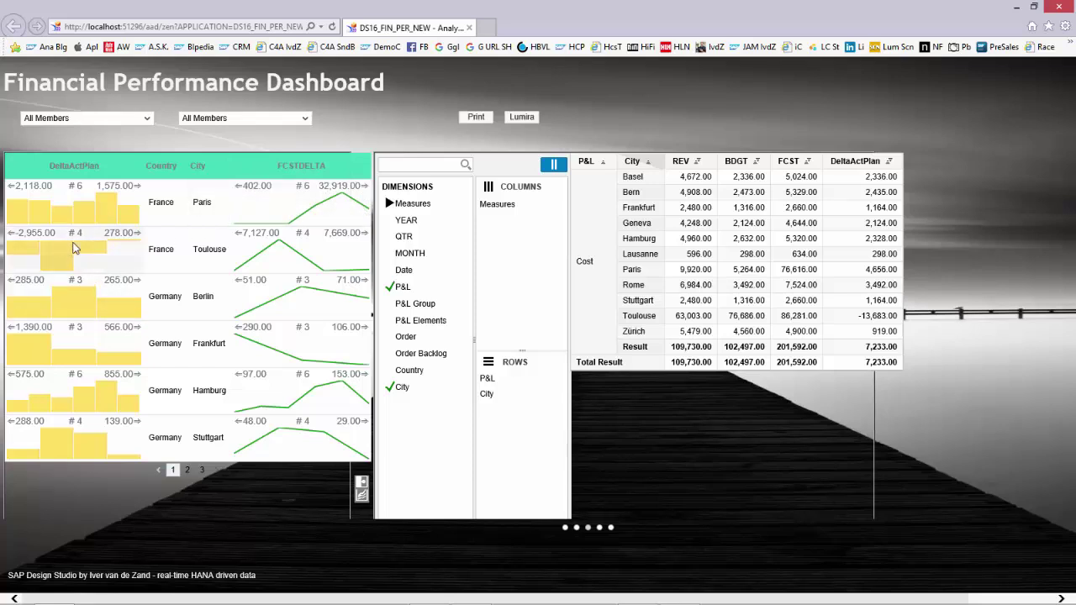
Page through the city sparkline table to pages 2, 3, 2 and back to 1
left_click(189, 471)
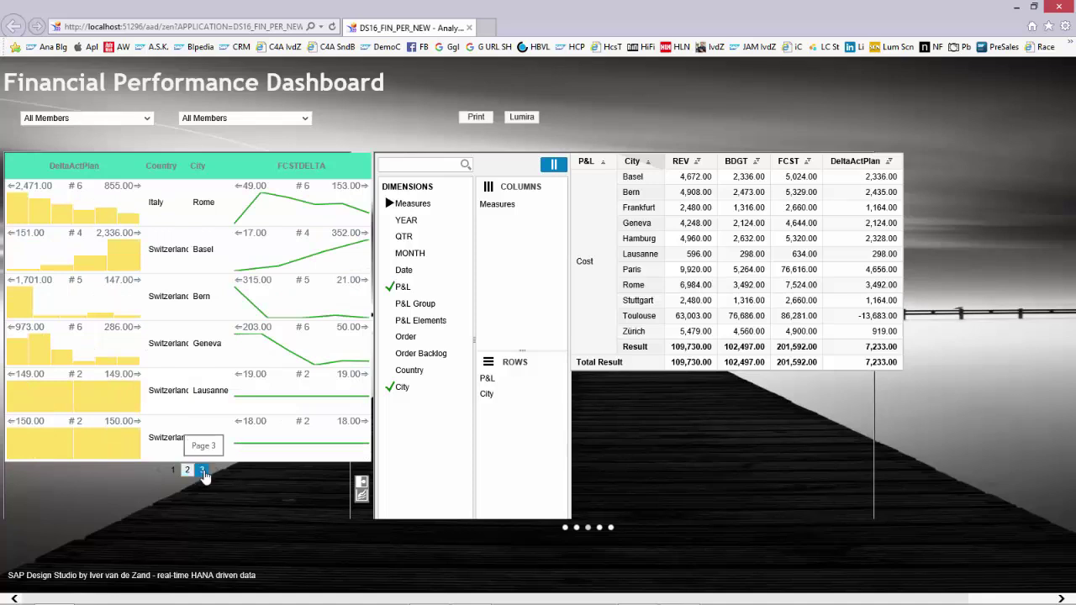
left_click(202, 471)
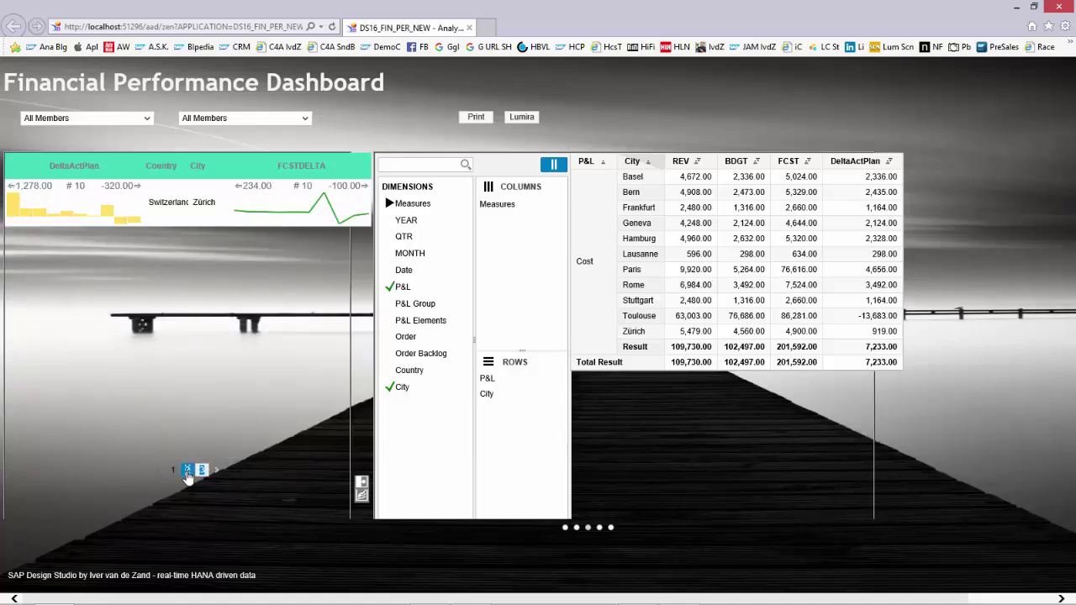
left_click(188, 471)
left_click(173, 472)
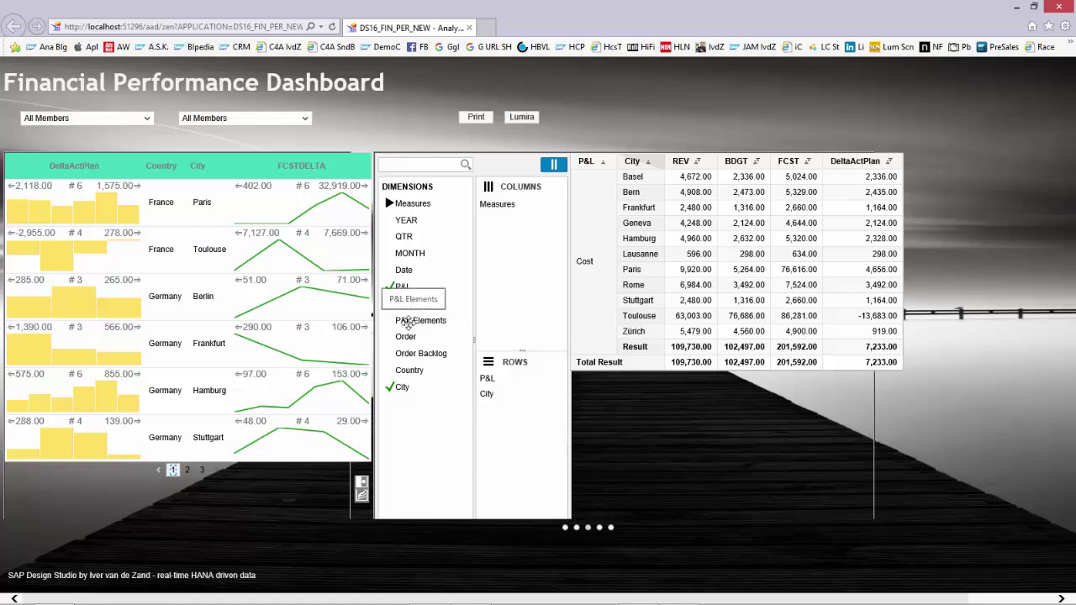
Add P&L Elements to the crosstab rows, refresh, then remove it so cities list under Cost and Revenue
left_click_drag(409, 322, 502, 390)
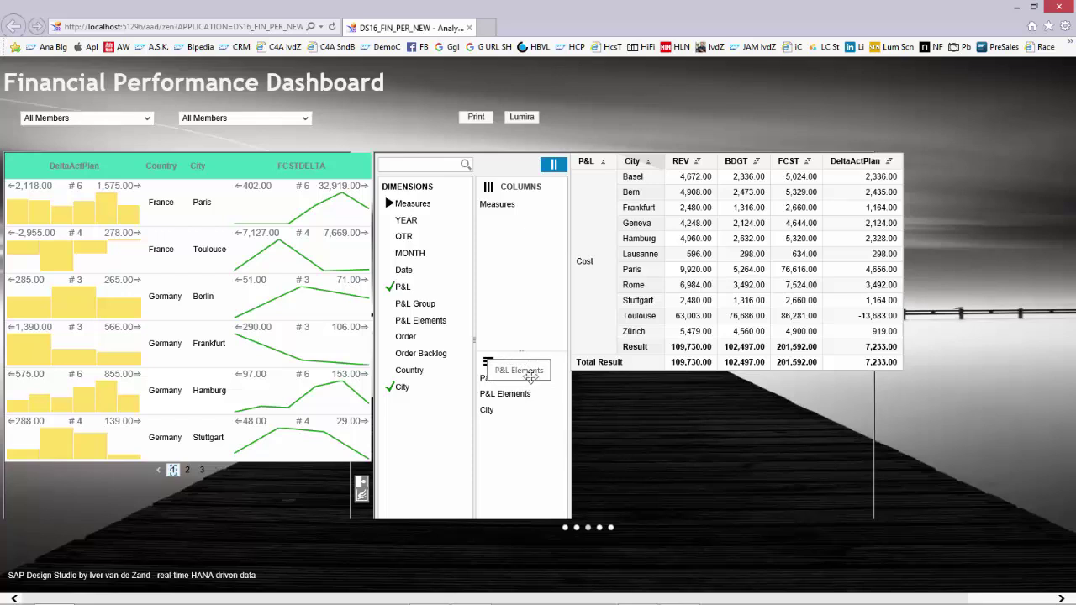
left_click(553, 165)
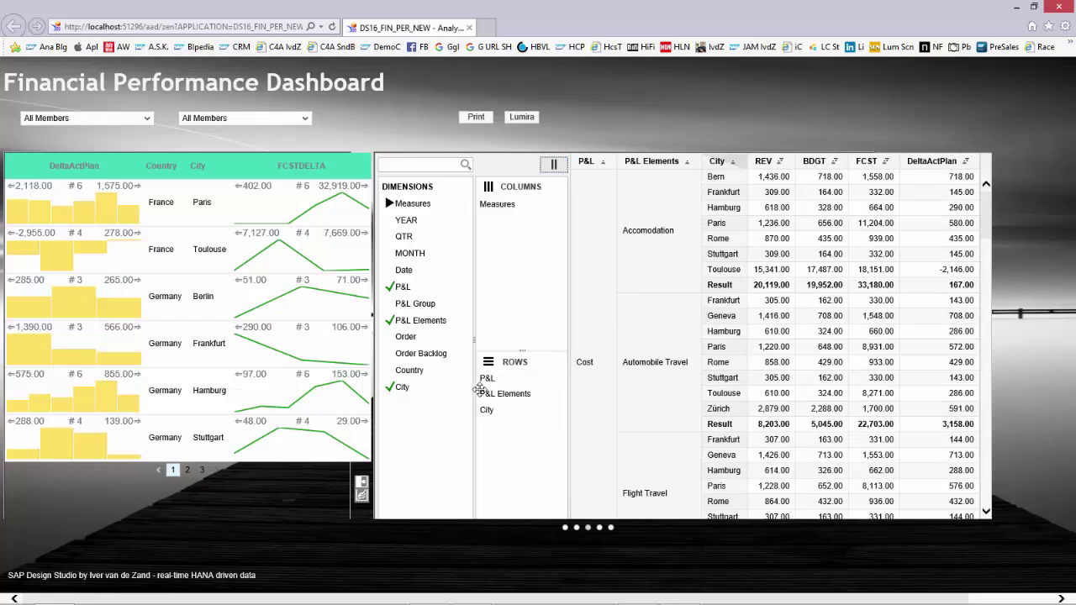
mouse_move(485, 395)
left_mouse_down()
mouse_move(386, 330)
mouse_move(503, 398)
left_mouse_up()
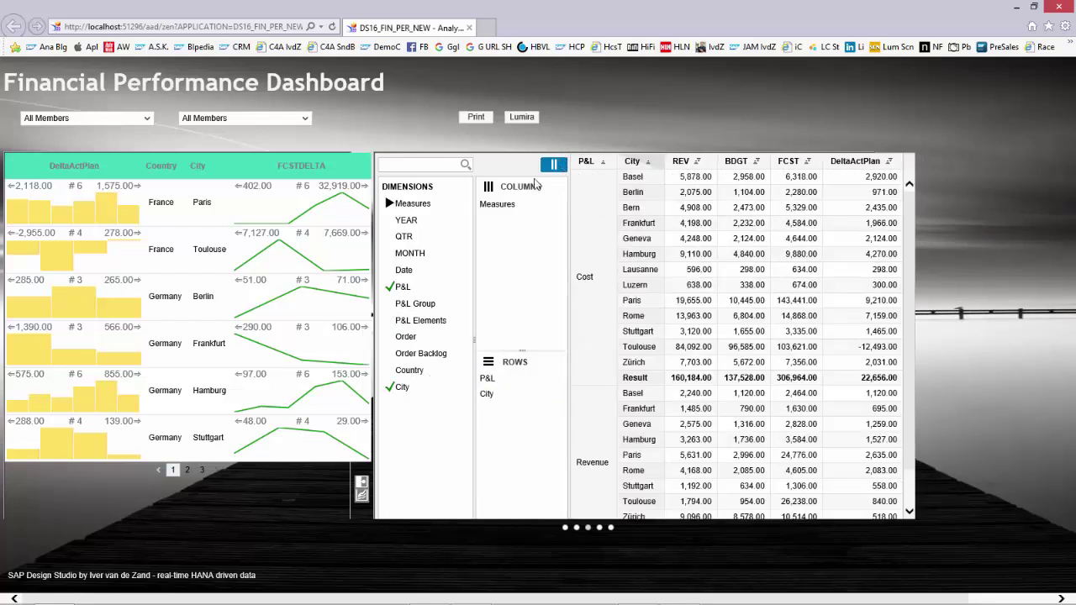
Expand Measures and cancel a started swap of City on the Geneva row
left_click(388, 205)
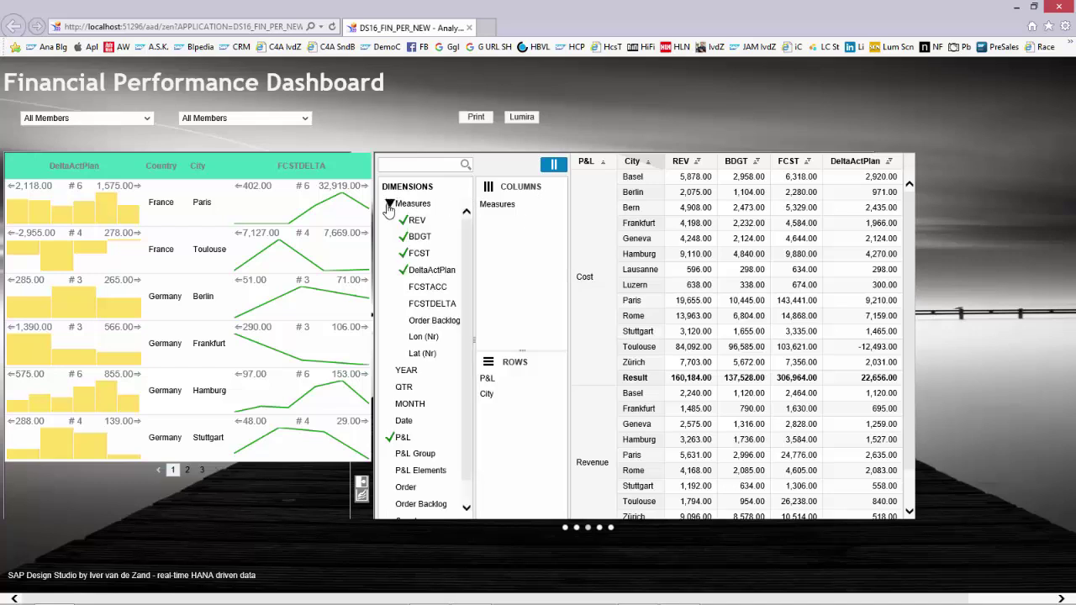
right_click(638, 238)
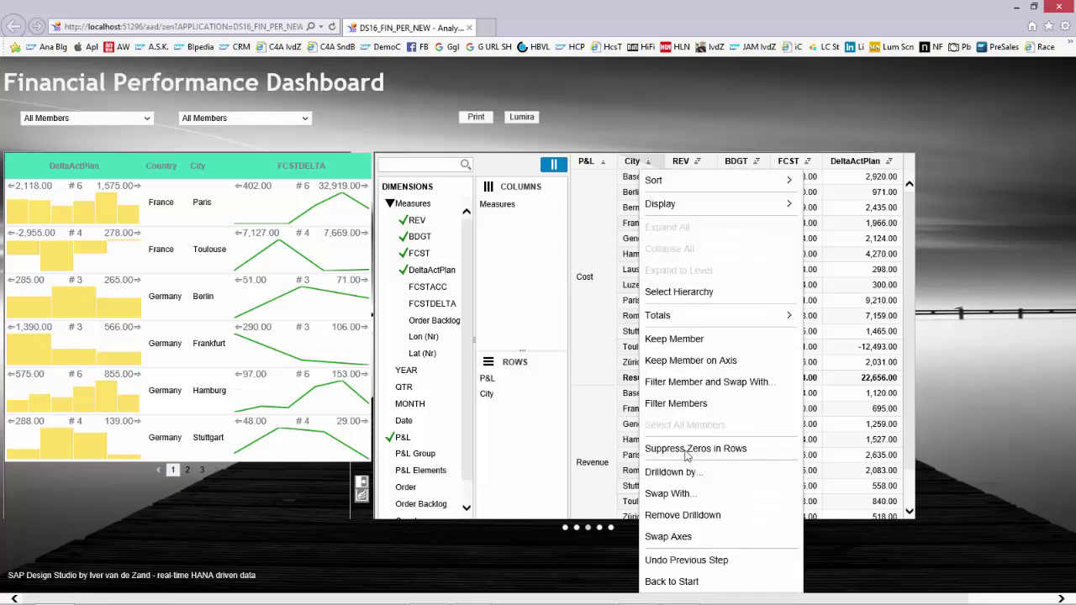
left_click(705, 493)
left_click(598, 356)
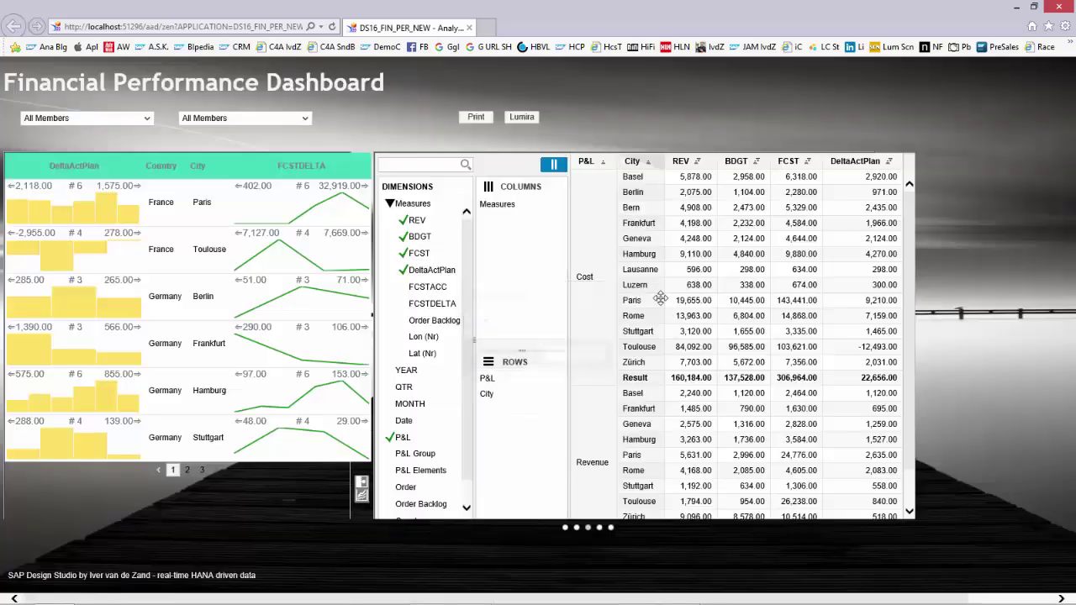
Drill the crosstab's city rows down by Date (2)
right_click(632, 238)
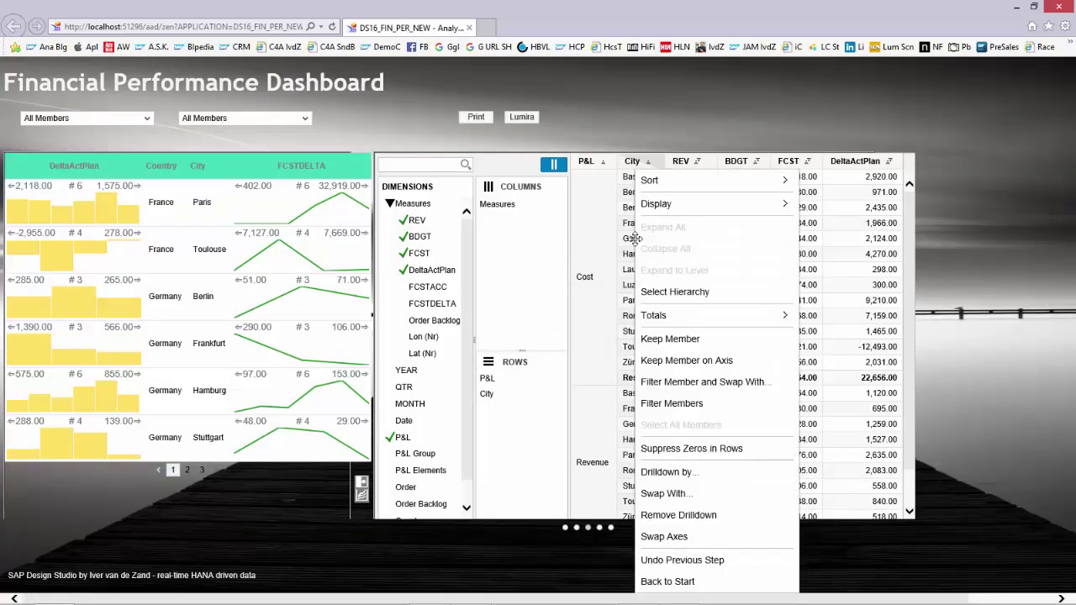
left_click(691, 474)
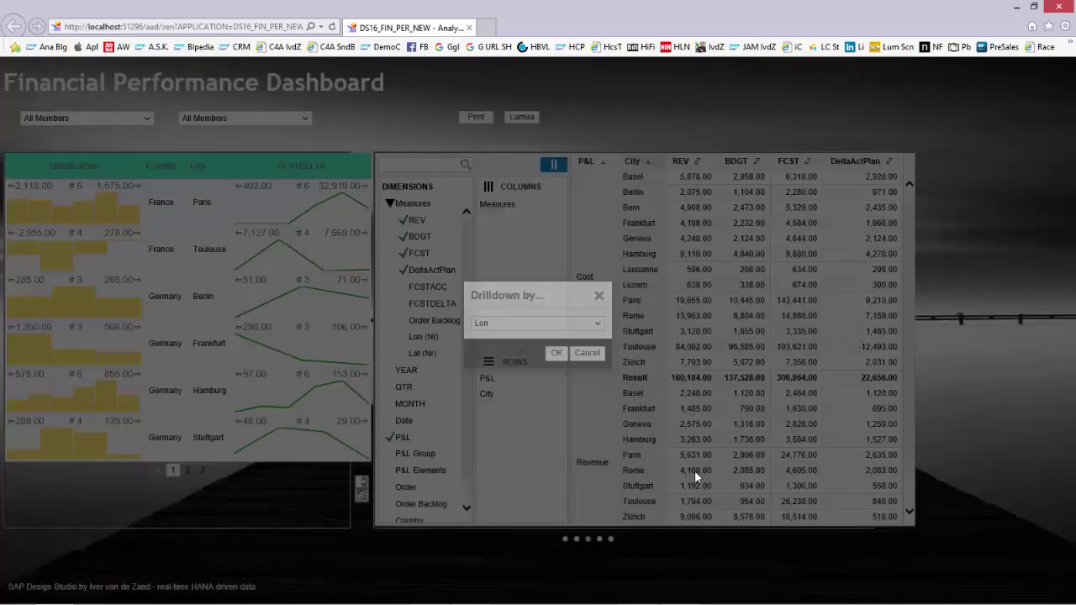
left_click(599, 324)
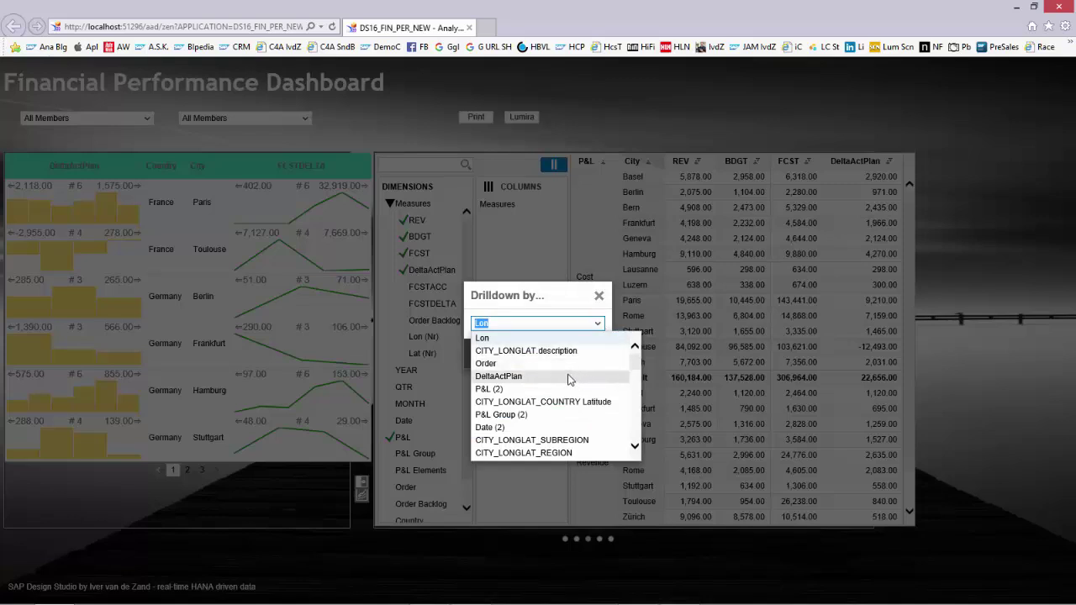
left_click(550, 427)
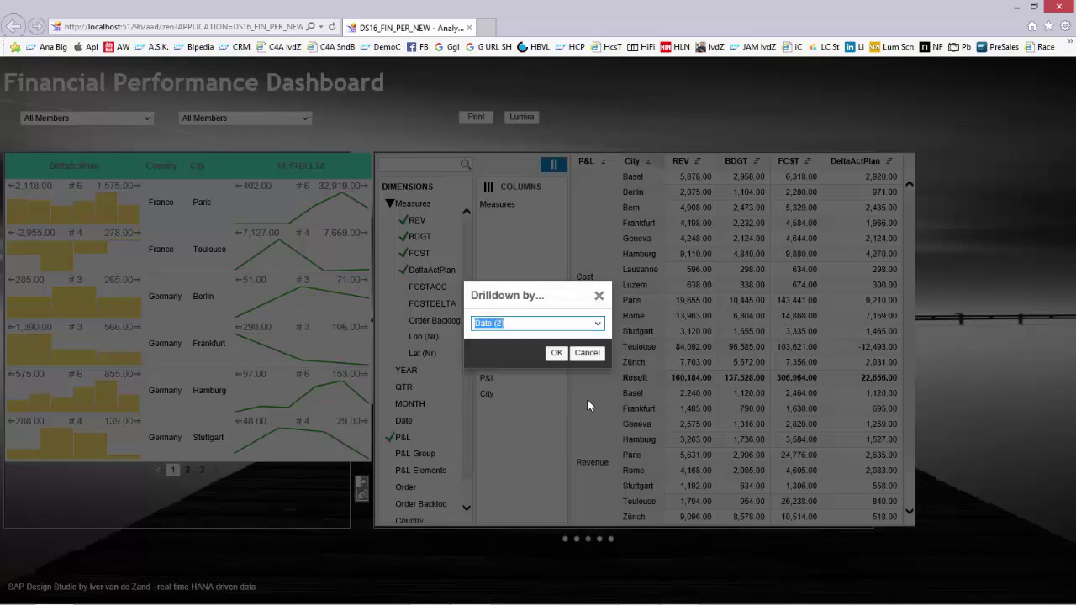
left_click(559, 353)
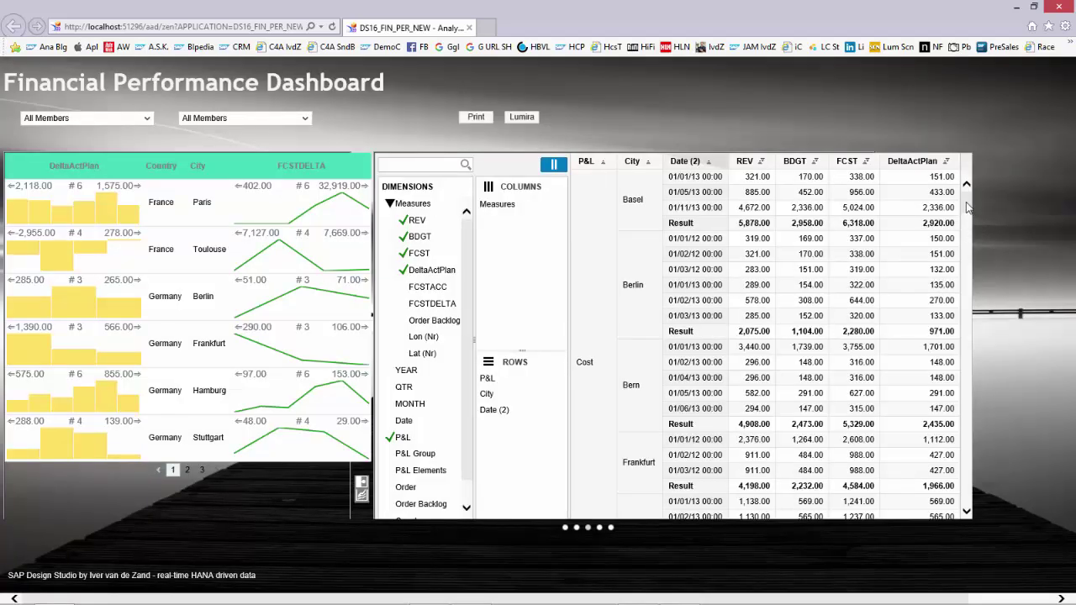
scroll(967, 210, "down", 3)
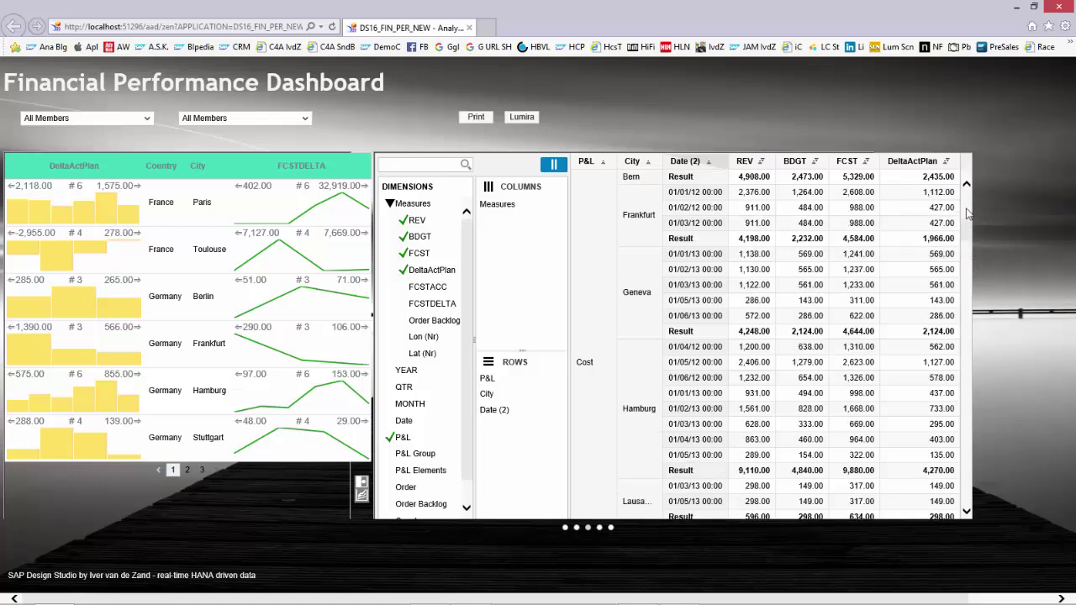
left_click_drag(967, 212, 966, 200)
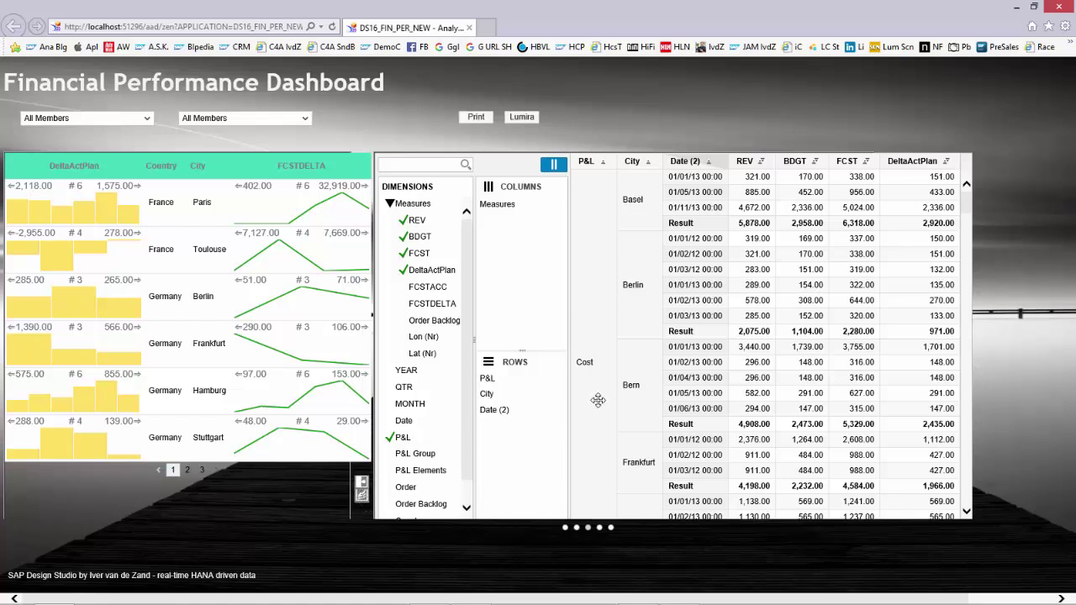
Switch the crosstab to the order-level P&L Elements table with FCSTDELTA and FCSTACC columns
left_click(362, 486)
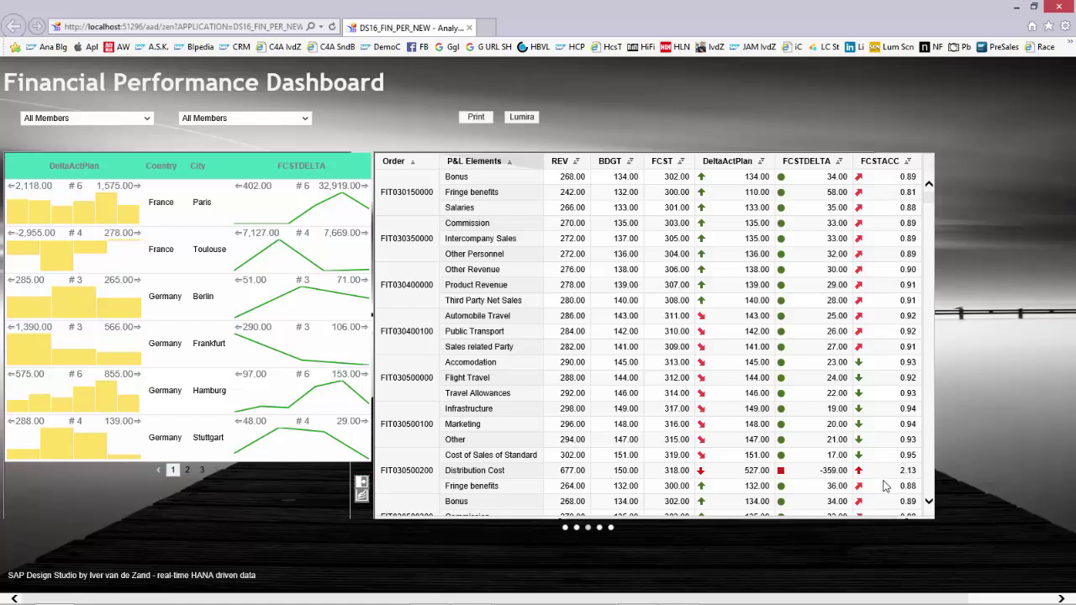
Filter P&L Elements to Commission, Cost of Sales of Standard, Distribution Cost, Flight Travel and Fringe benefits
right_click(476, 315)
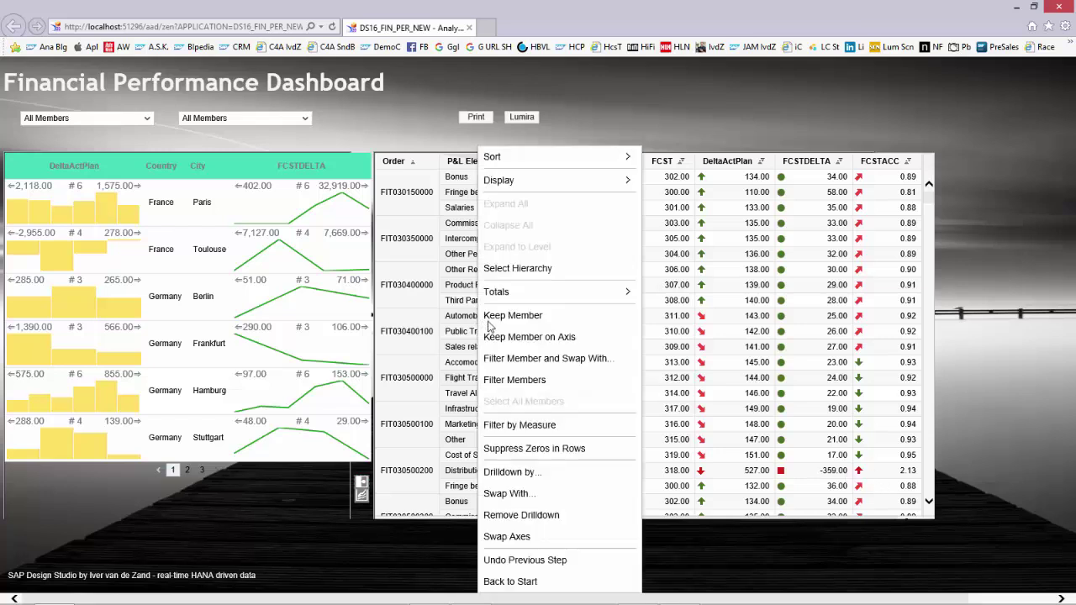
left_click(533, 383)
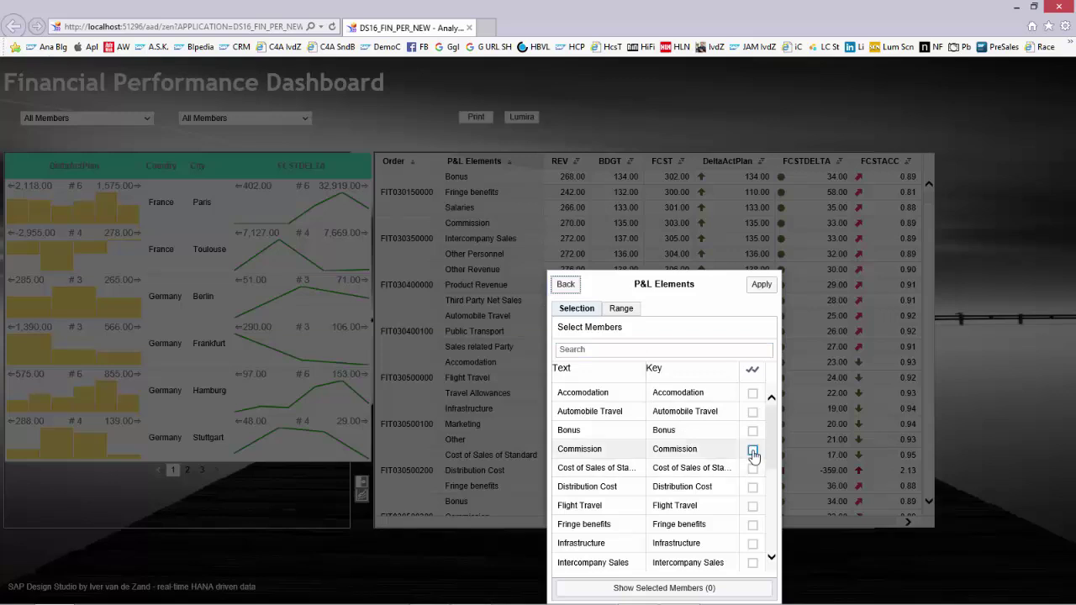
left_click(752, 451)
left_click(752, 468)
left_click(752, 487)
left_click(752, 507)
left_click(753, 525)
left_click(761, 286)
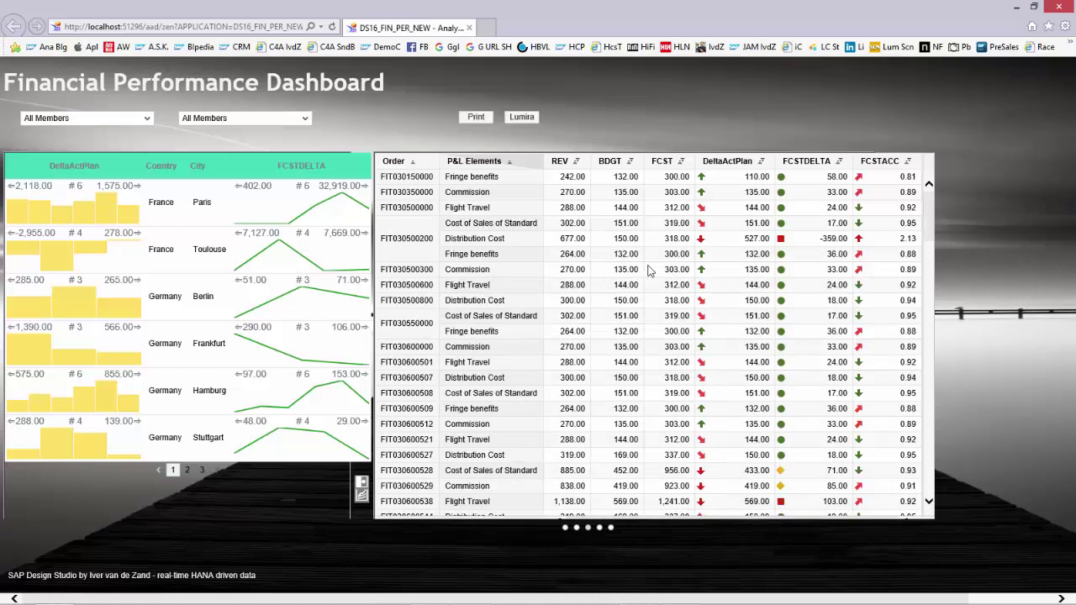
Open the geo map page, zoom to western Europe, and drill into France and back
left_click(600, 528)
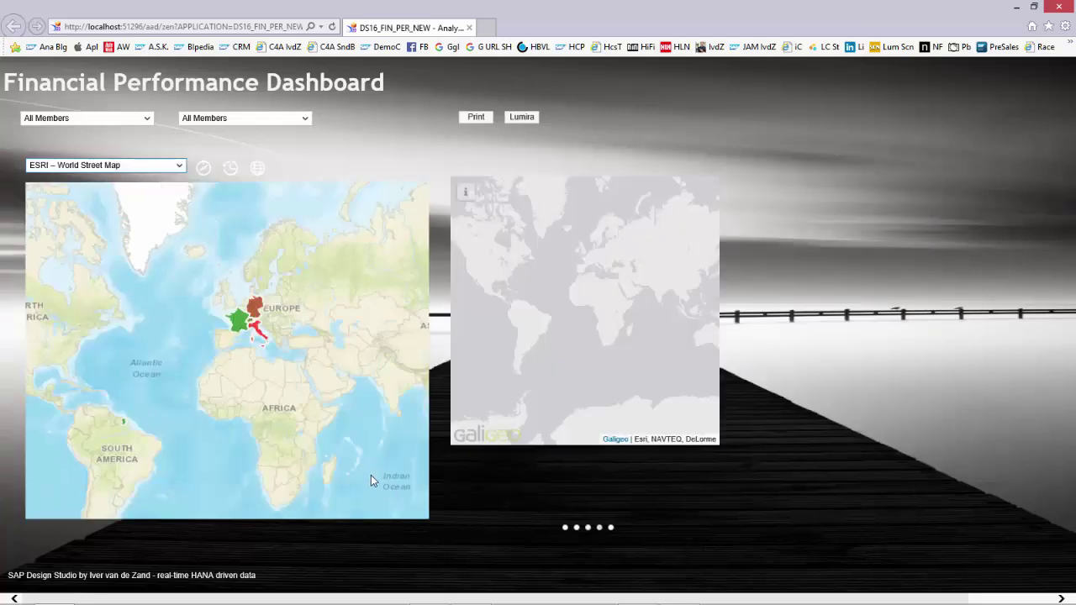
scroll(277, 378, "up", 1)
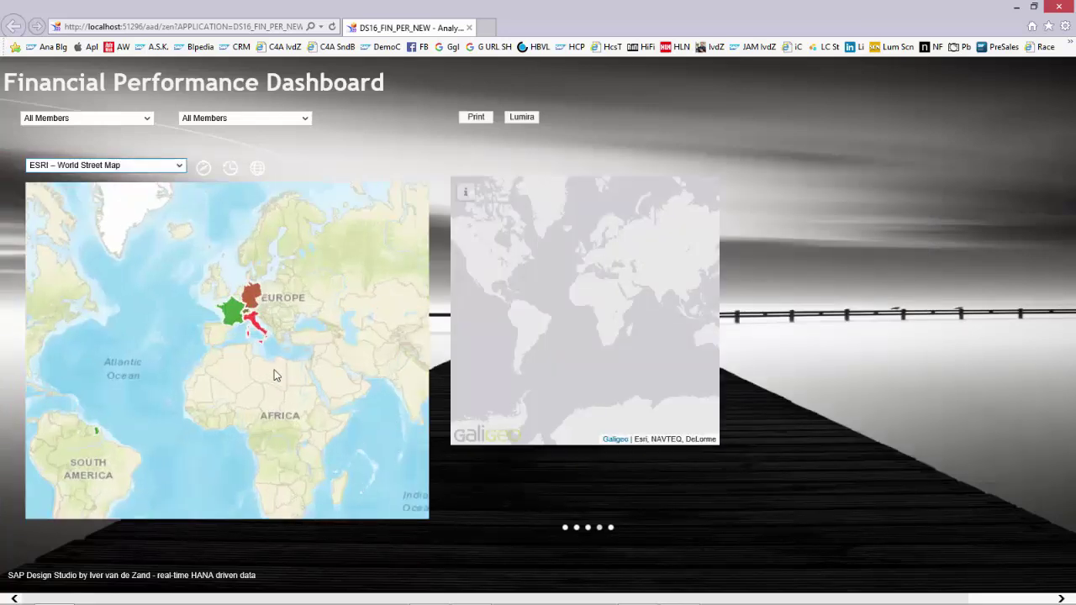
scroll(269, 272, "up", 1)
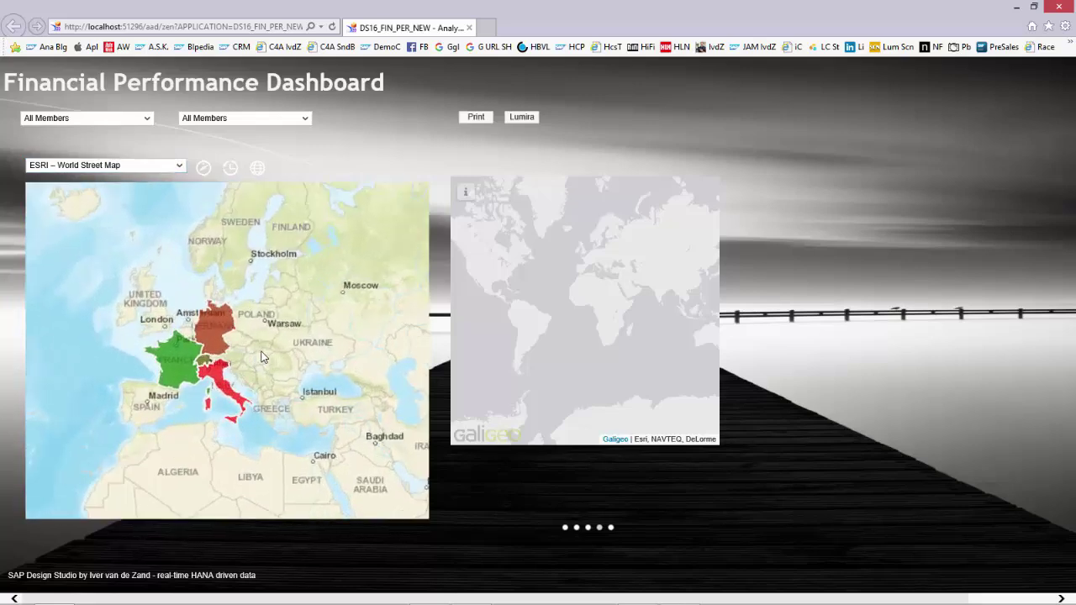
left_click_drag(231, 357, 353, 336)
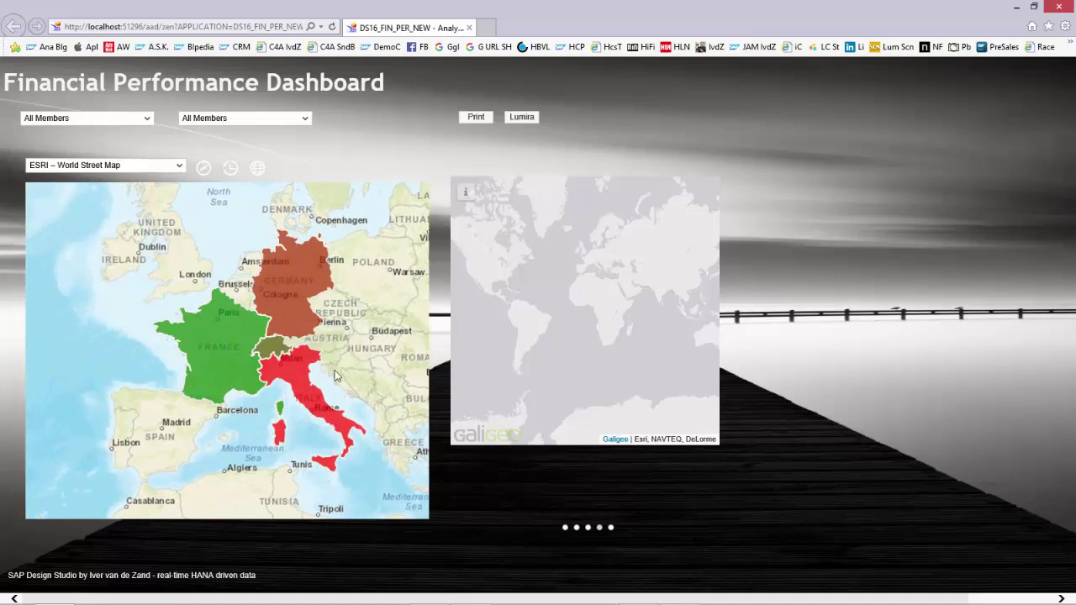
left_click(230, 343)
scroll(232, 346, "up", 2)
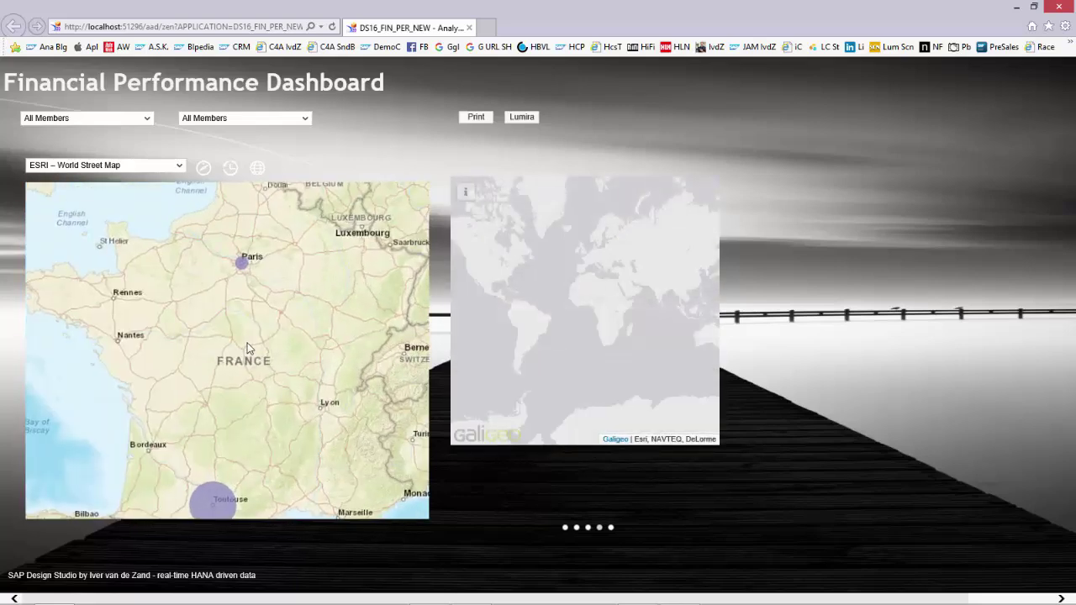
left_click(229, 171)
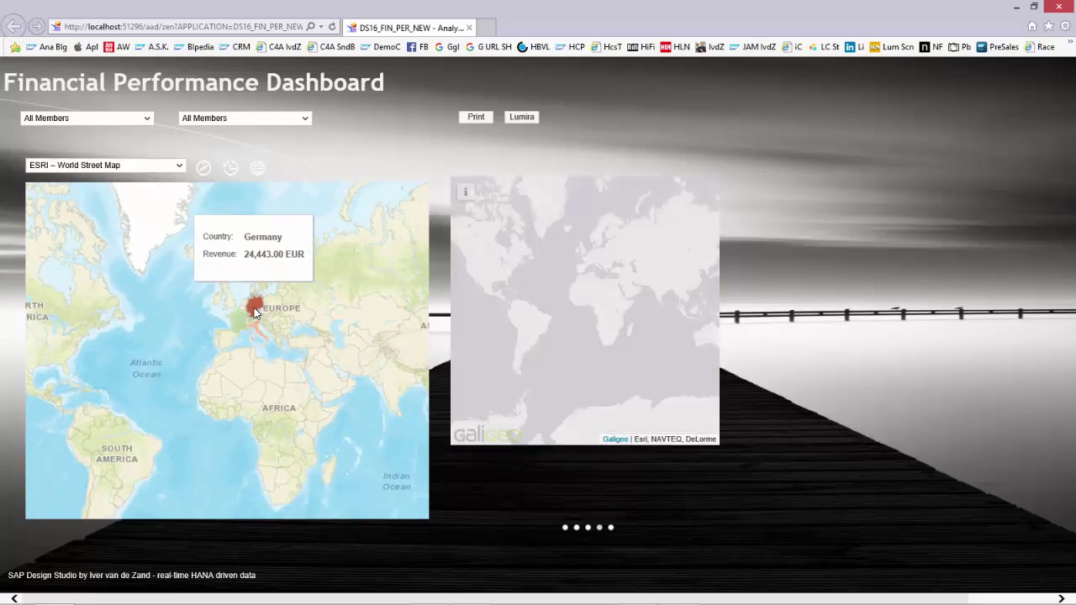
Drill the map into Germany and look at the P&L group and country filter choices
left_click(256, 311)
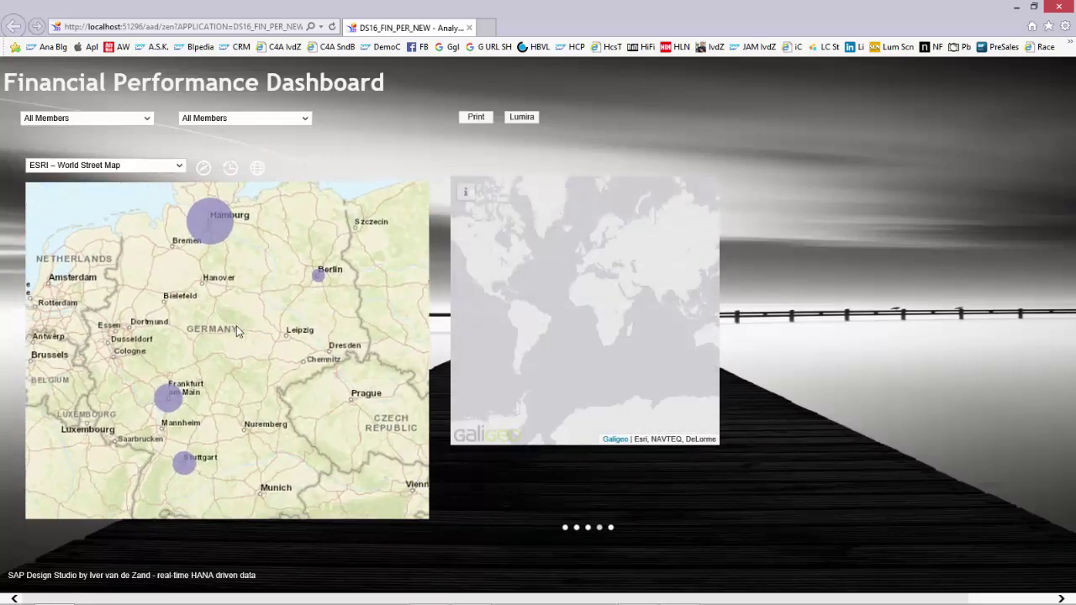
left_click(306, 119)
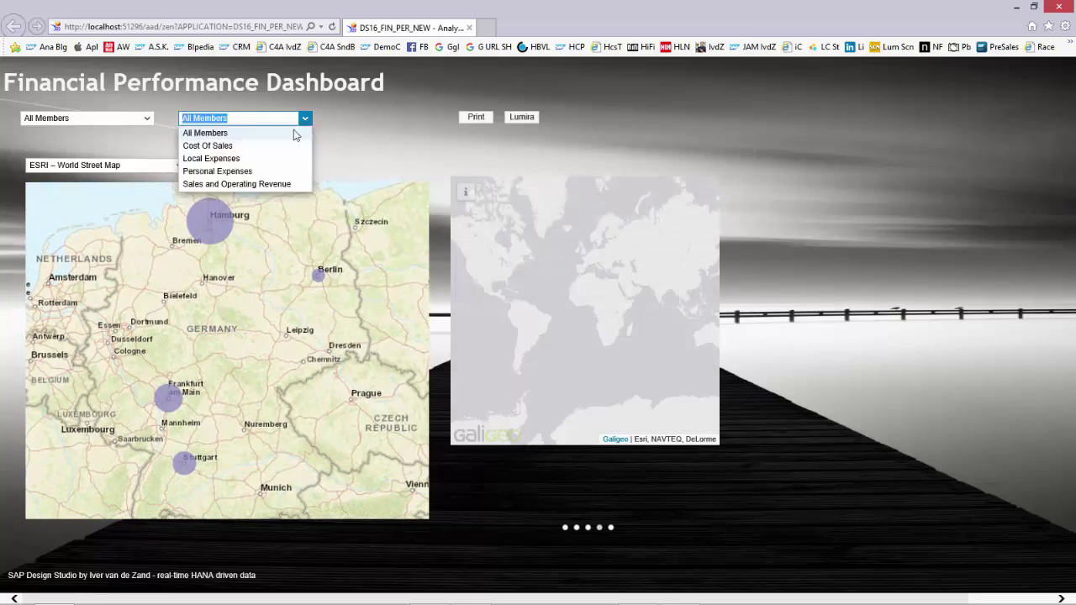
left_click(147, 119)
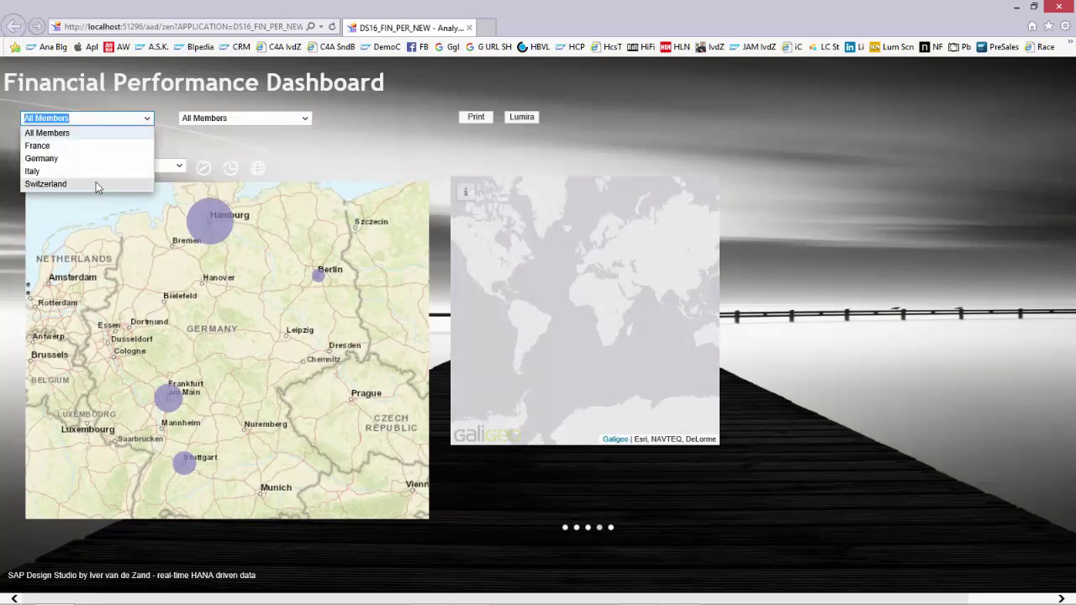
left_click(163, 107)
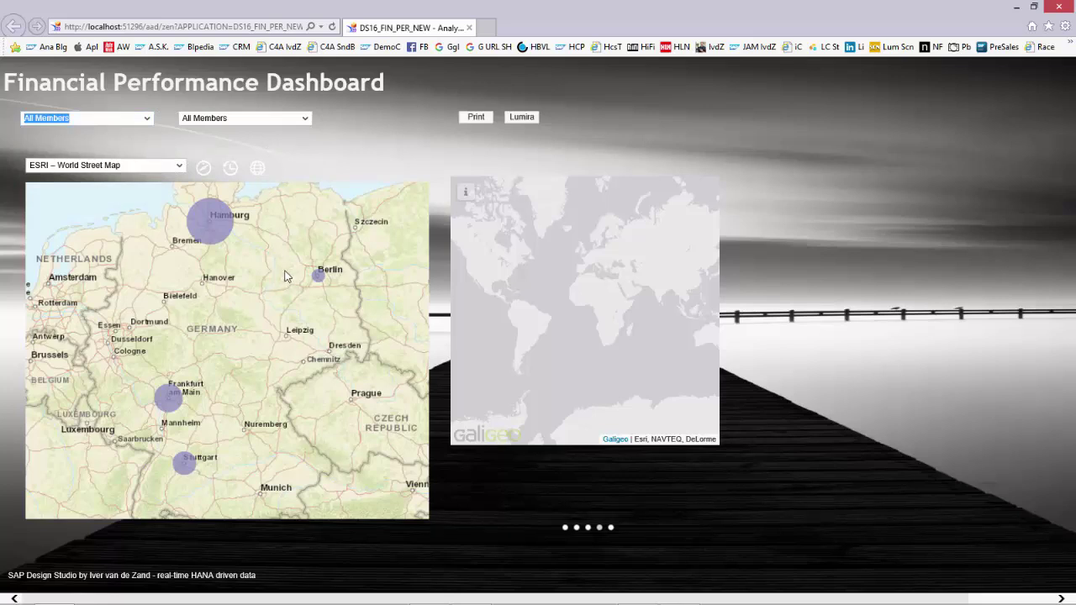
Open the city KPI page and filter it to Zürich
left_click(613, 531)
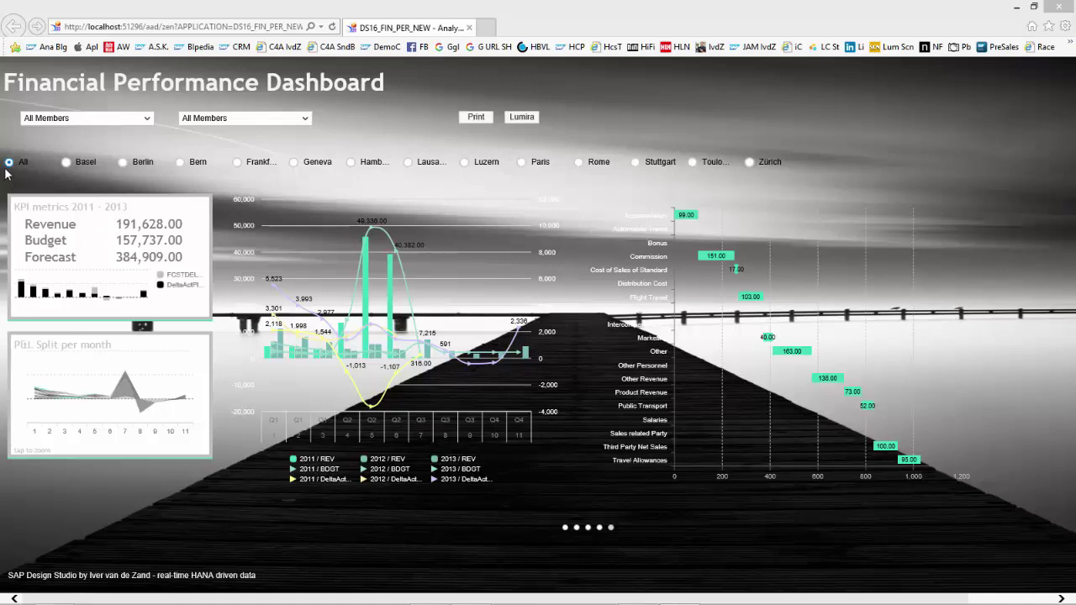
left_click(749, 163)
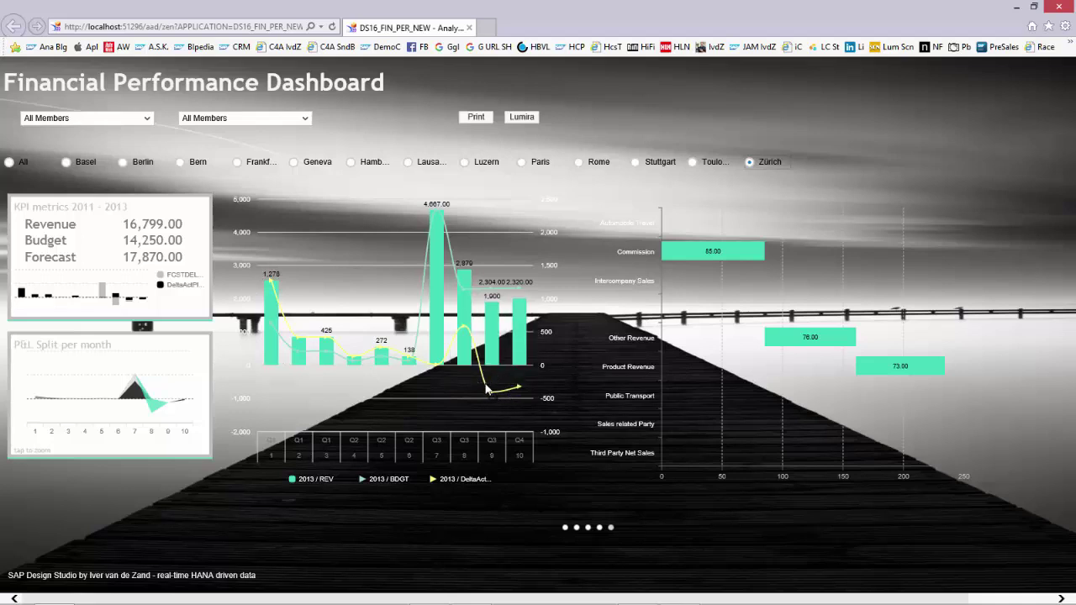
mouse_move(491, 395)
mouse_move(675, 244)
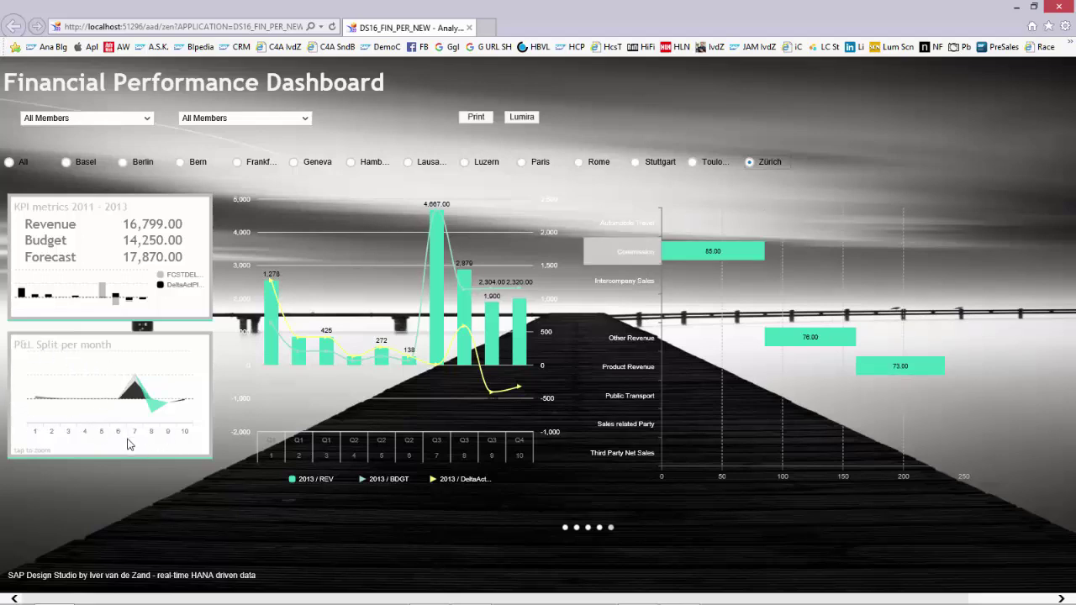
left_click(34, 455)
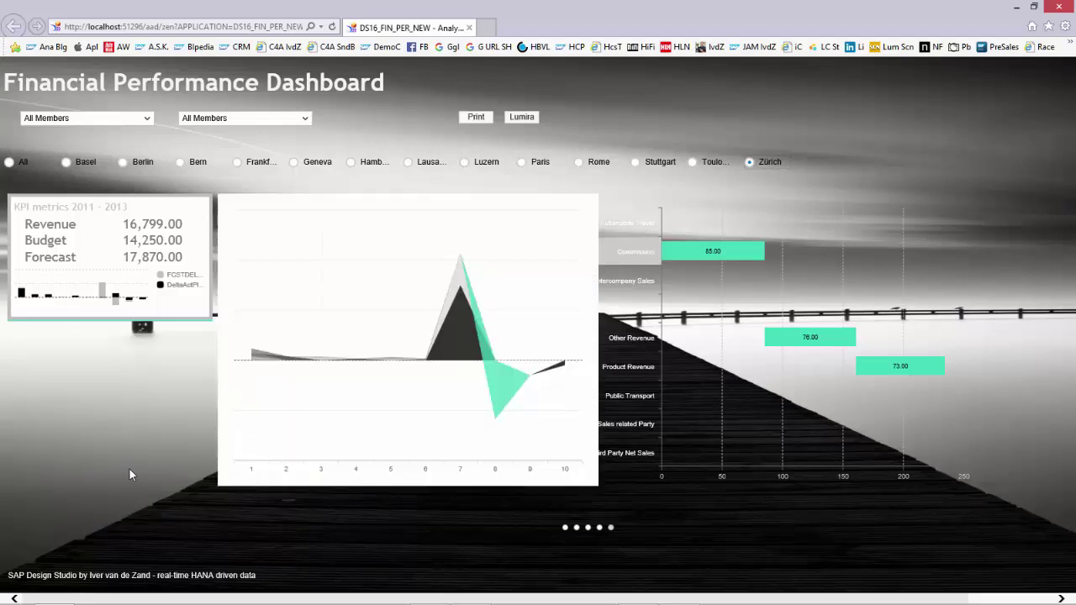
left_click(333, 430)
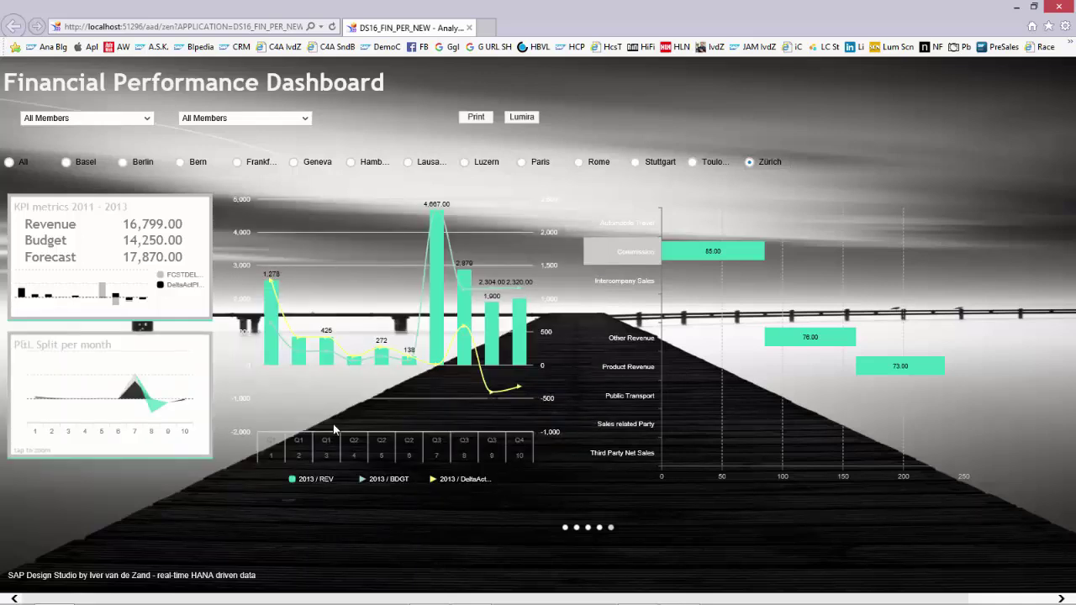